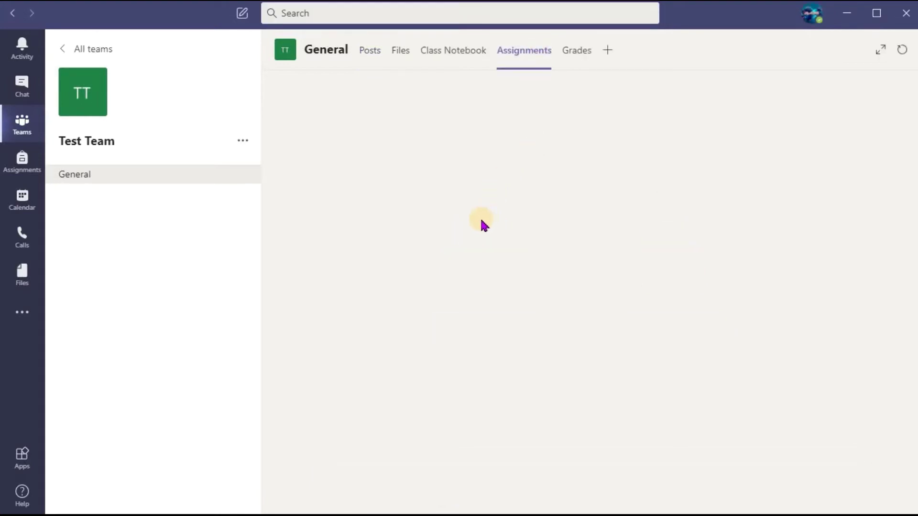
Start a quiz assignment in the Test Team's General channel and request a new form for it.
{"action": "left_click", "coordinate": [596, 320]}
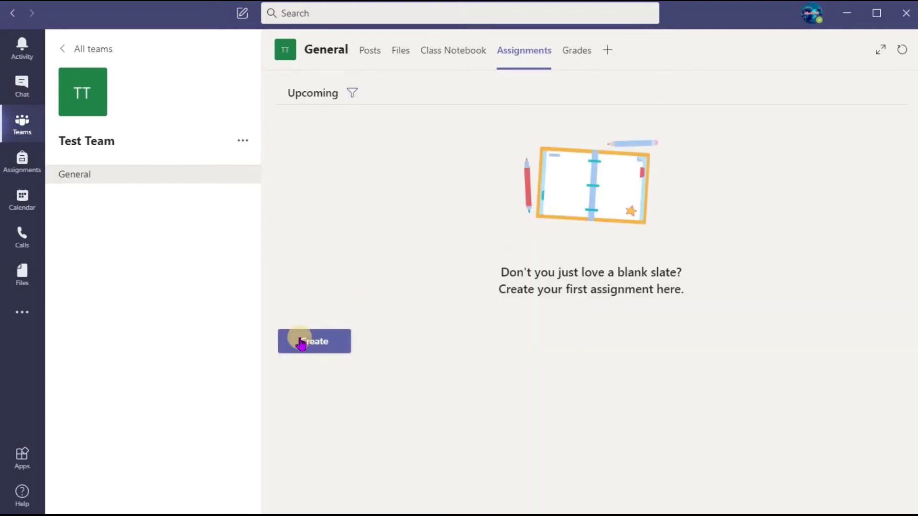
{"action": "left_click", "coordinate": [311, 348]}
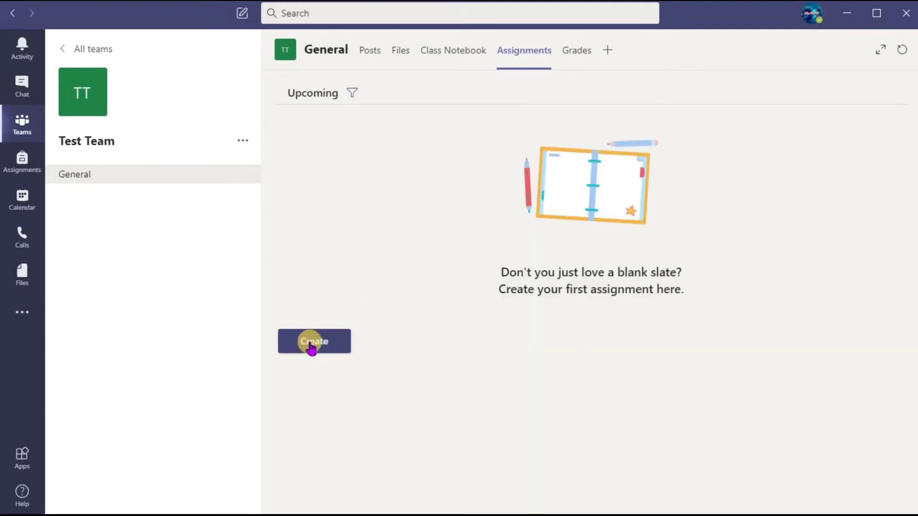
{"action": "left_click", "coordinate": [315, 292]}
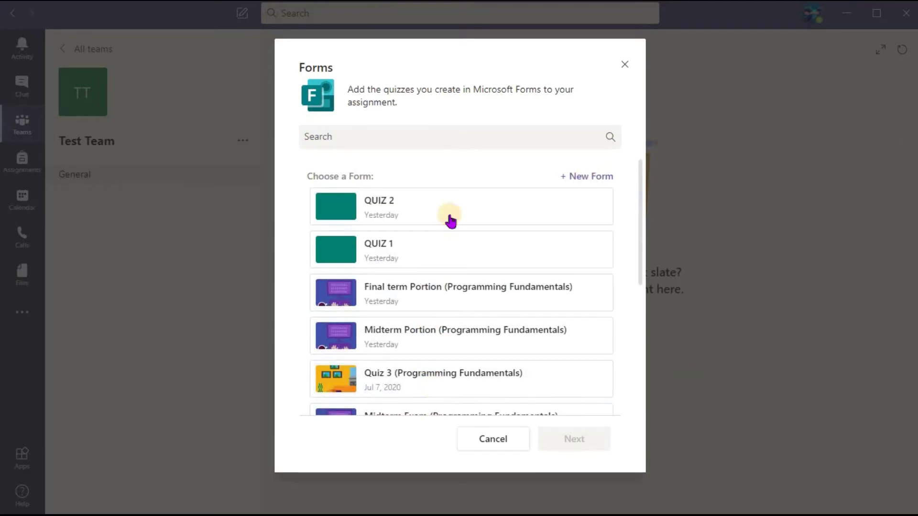
{"action": "left_click", "coordinate": [604, 178]}
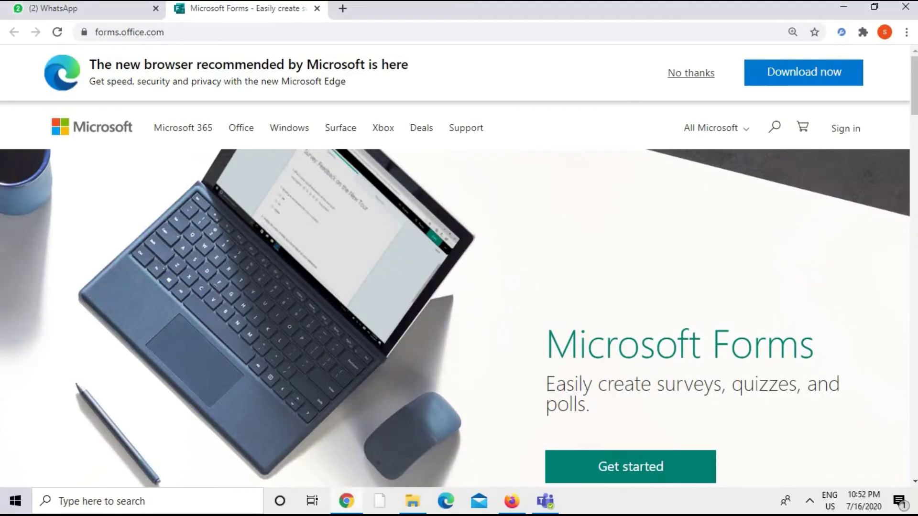
Sign in to Microsoft Forms in the browser, dismiss the welcome message and create a new quiz.
{"action": "left_click", "coordinate": [841, 133]}
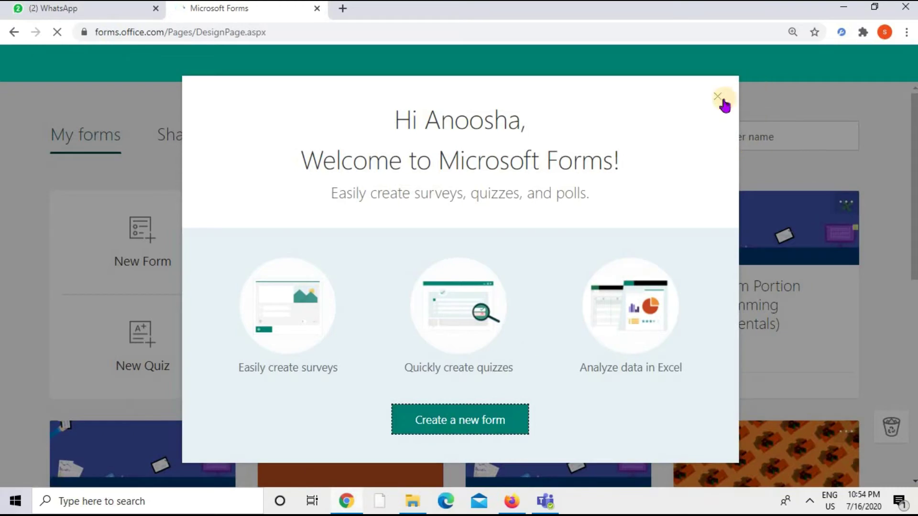
{"action": "key", "text": "ctrl+plus"}
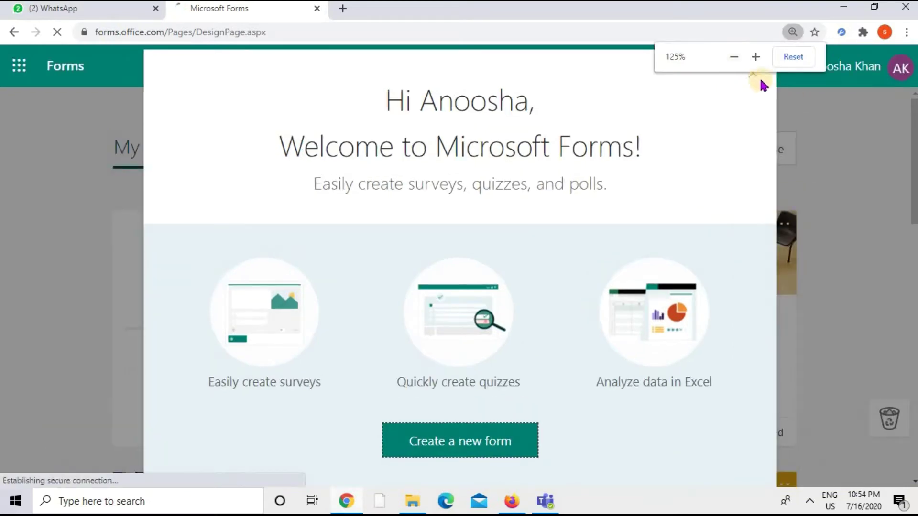
{"action": "left_click", "coordinate": [753, 75]}
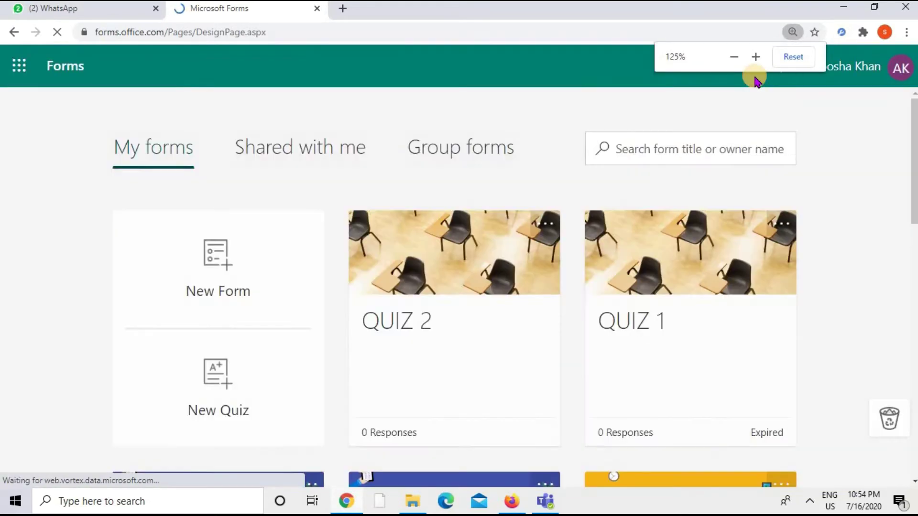
{"action": "left_click", "coordinate": [231, 385]}
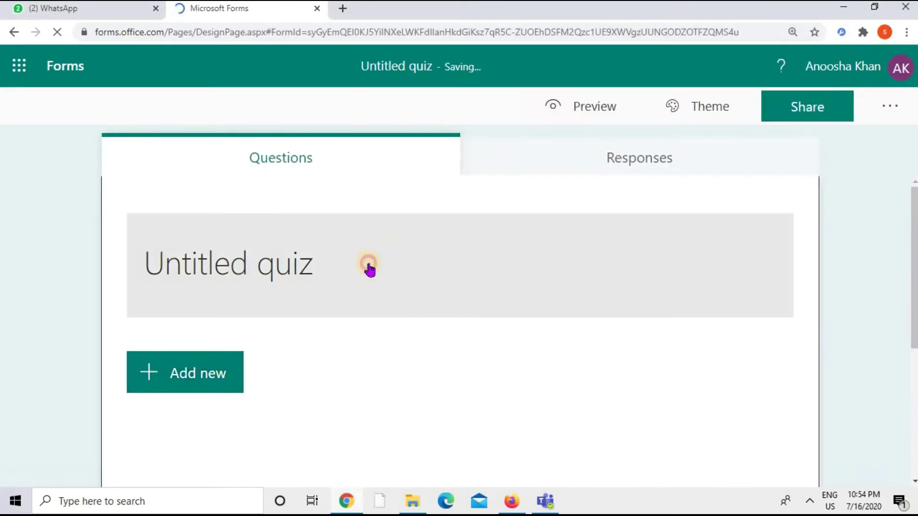
Title the quiz "Quiz 3" and enter the description "All questions are compulsory".
{"action": "left_click", "coordinate": [357, 253]}
{"action": "type", "text": "Quiz 3"}
{"action": "left_click", "coordinate": [284, 300]}
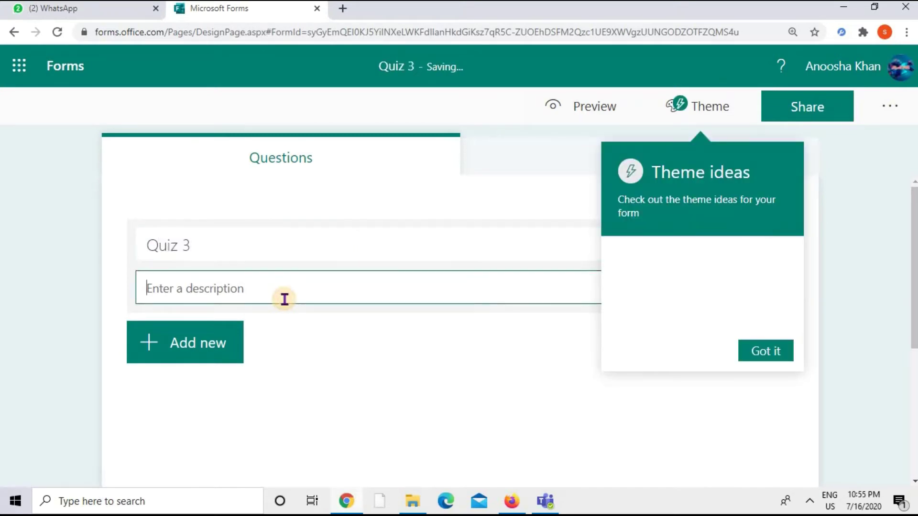
{"action": "left_click", "coordinate": [767, 351]}
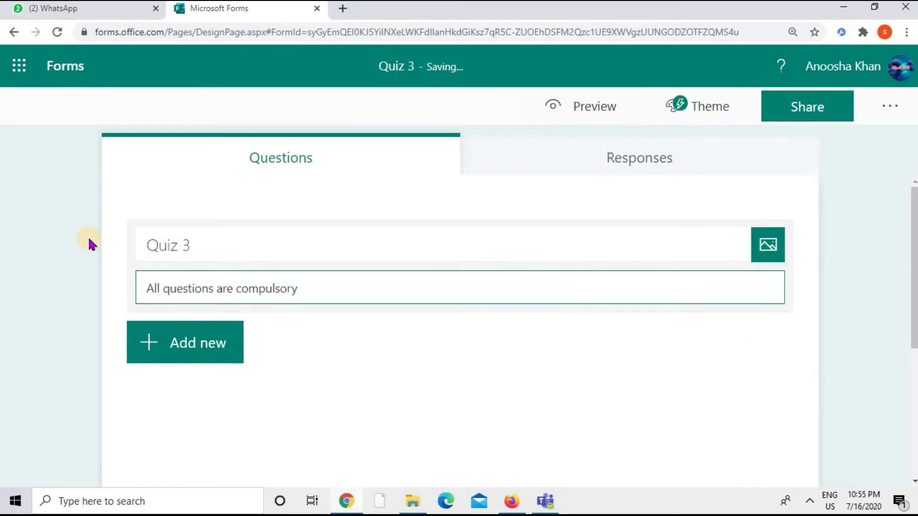
Add the choice question "What's wrong? for (int k = 2, k <=12, k++)" with four answers about ++k increment, letter i, ending semicolon, and commas needing semicolons.
{"action": "left_click", "coordinate": [177, 347]}
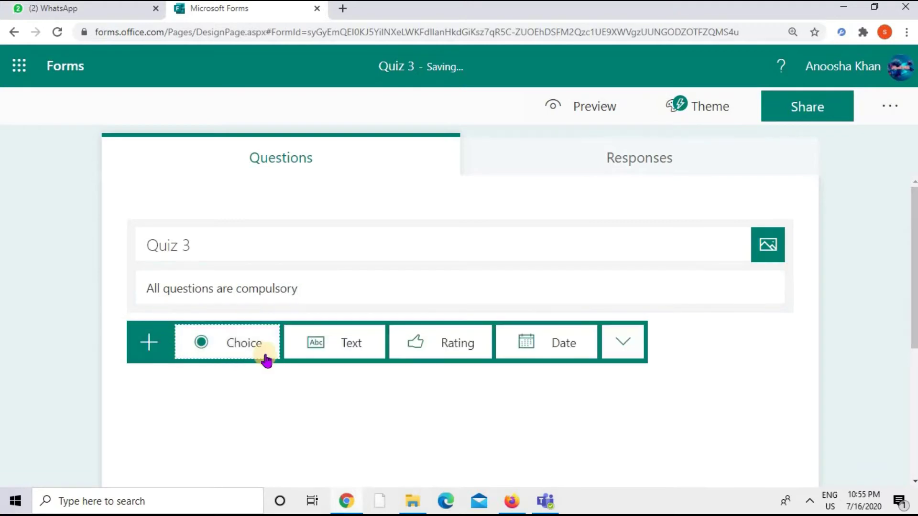
{"action": "left_click", "coordinate": [253, 345]}
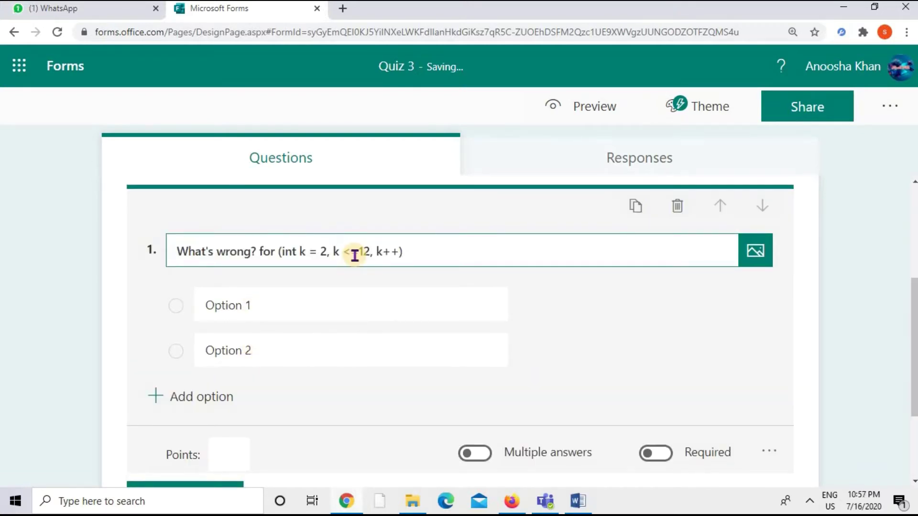
{"action": "left_click", "coordinate": [304, 316]}
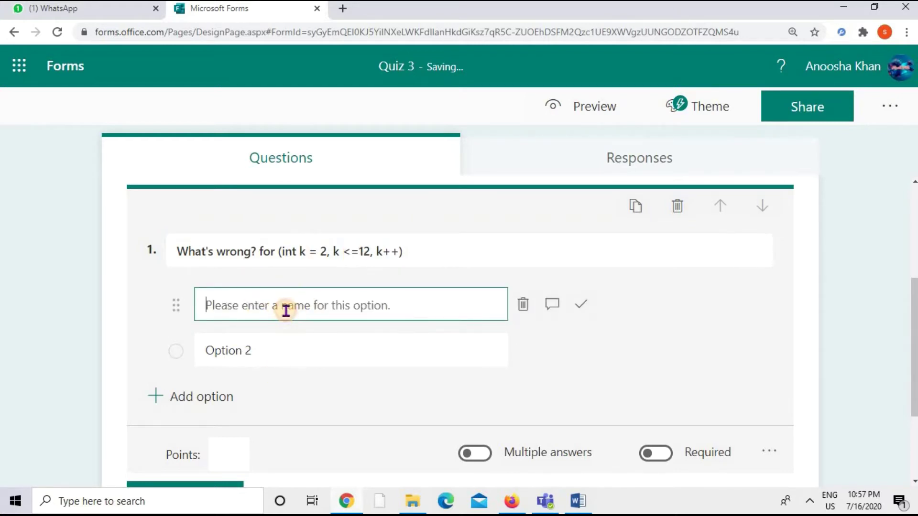
{"action": "type", "text": "the increment should always be ++k the variable must always be the letter i when using a for there should be a semicolon at the end of the statement the commas should be semicolons"}
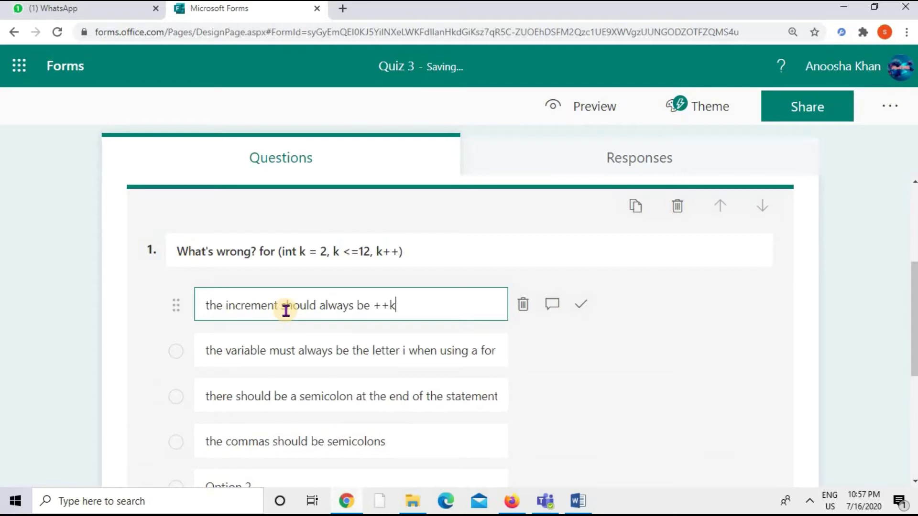
Delete the leftover "Option 2" from question 1 and mark "the commas should be semicolons" as the correct answer.
{"action": "scroll", "coordinate": [334, 286], "scroll_direction": "down", "scroll_amount": 4}
{"action": "left_click", "coordinate": [430, 297]}
{"action": "scroll", "coordinate": [430, 297], "scroll_direction": "up", "scroll_amount": 2}
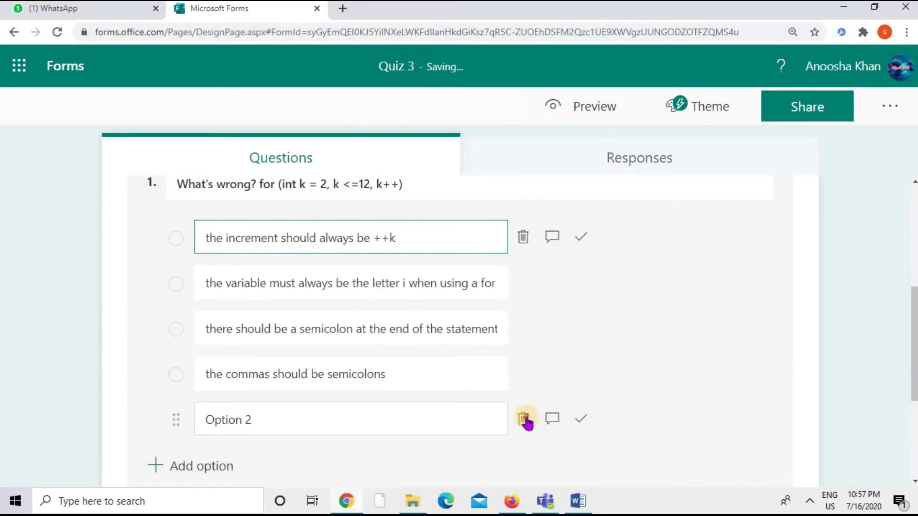
{"action": "left_click", "coordinate": [524, 420]}
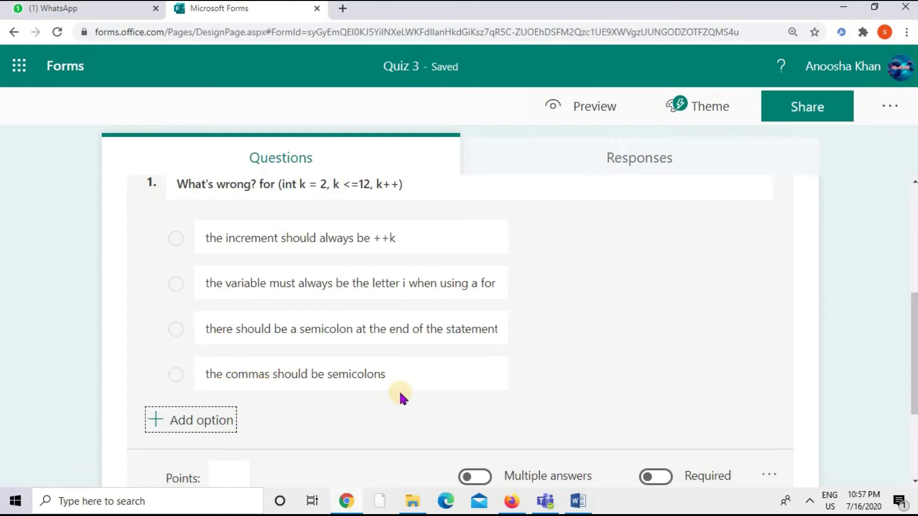
{"action": "left_click", "coordinate": [584, 375]}
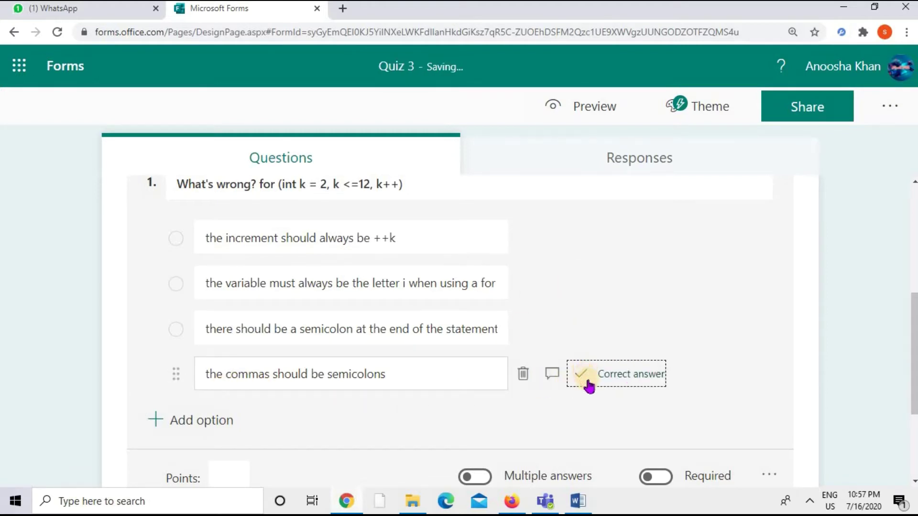
Give question 1 a value of 1 point, make it required and turn on shuffled options.
{"action": "scroll", "coordinate": [281, 404], "scroll_direction": "down", "scroll_amount": 1}
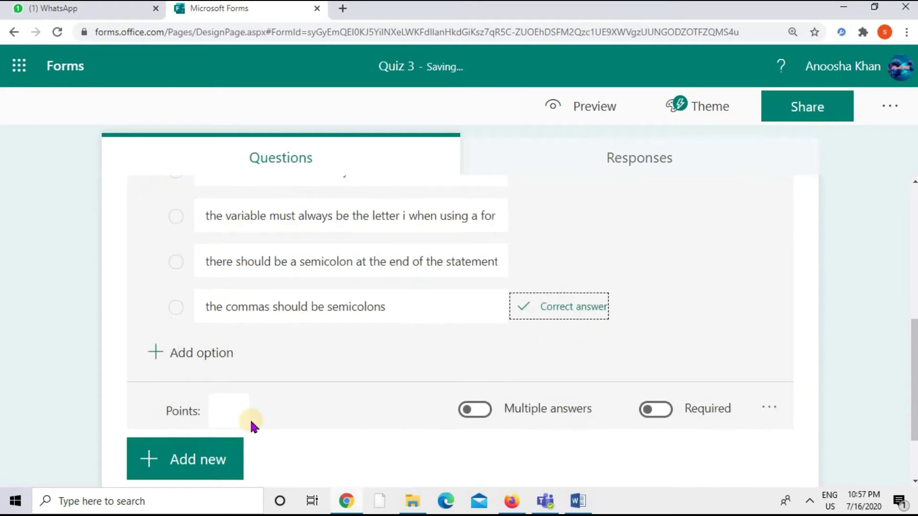
{"action": "left_click", "coordinate": [228, 411]}
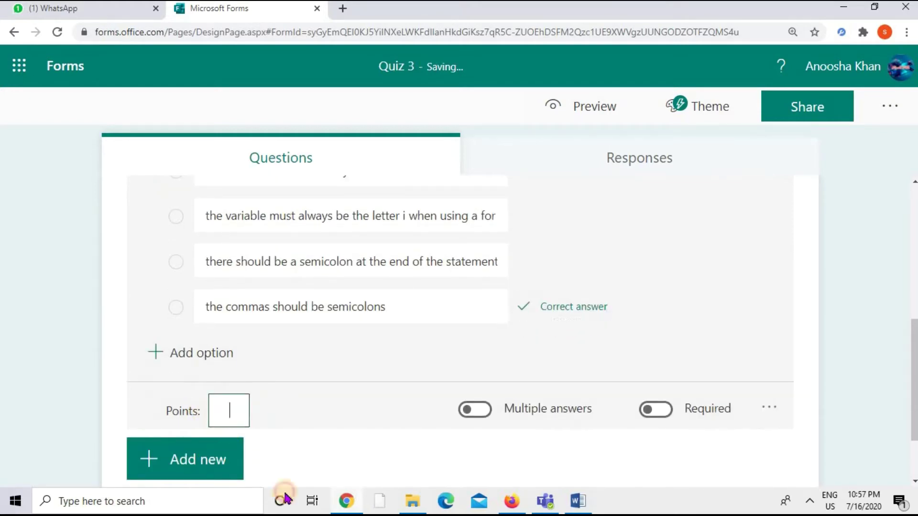
{"action": "type", "text": "1"}
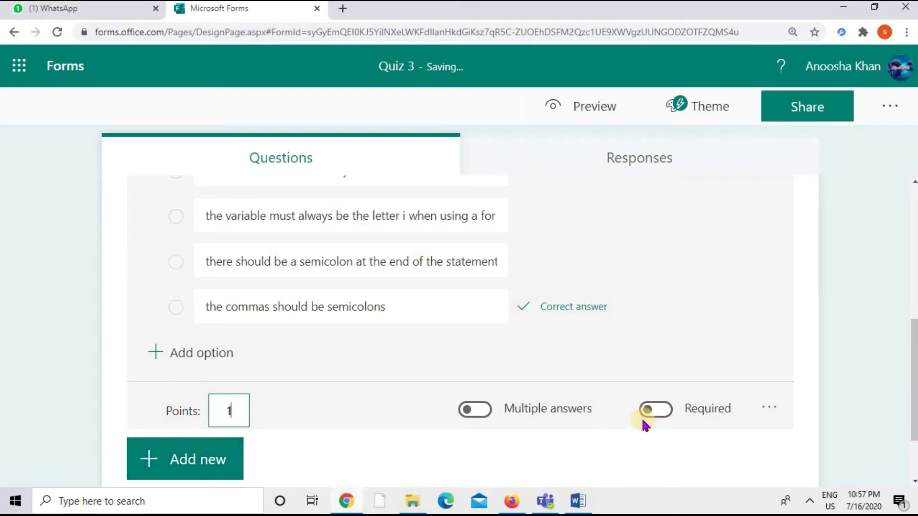
{"action": "left_click", "coordinate": [659, 410]}
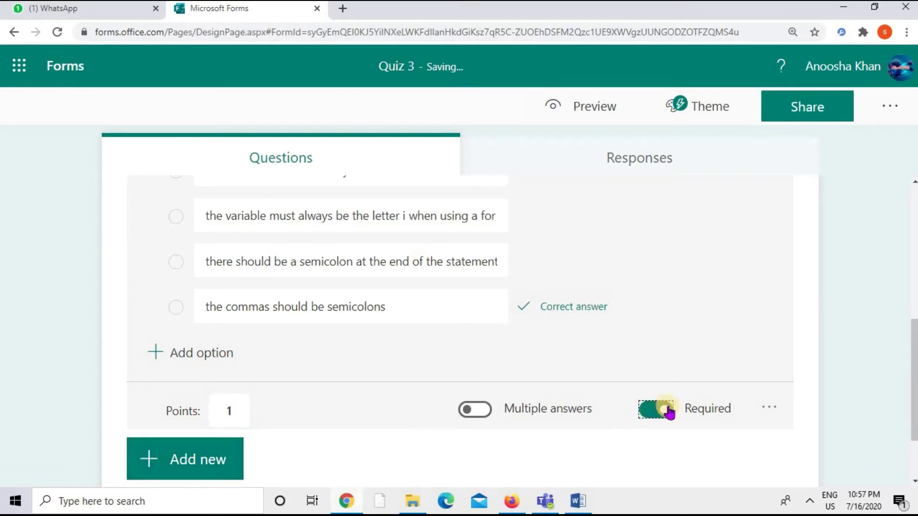
{"action": "left_click", "coordinate": [774, 409]}
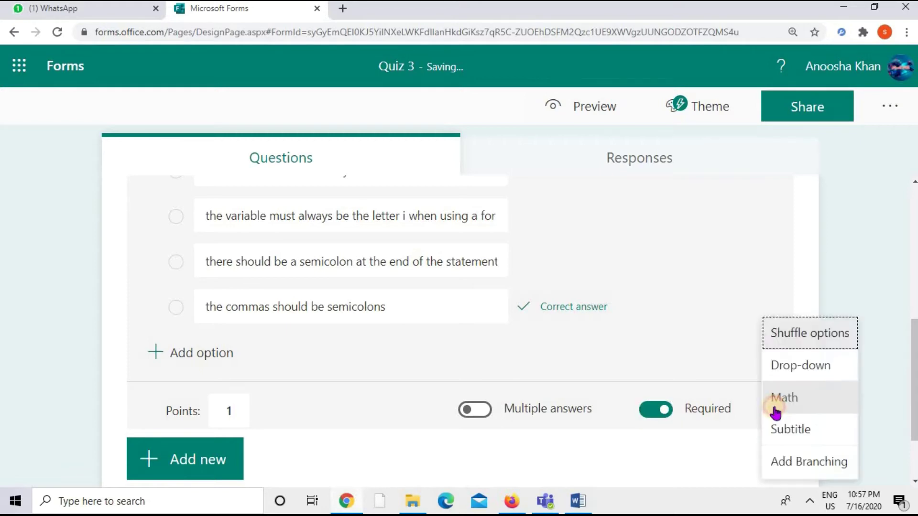
{"action": "left_click", "coordinate": [821, 337]}
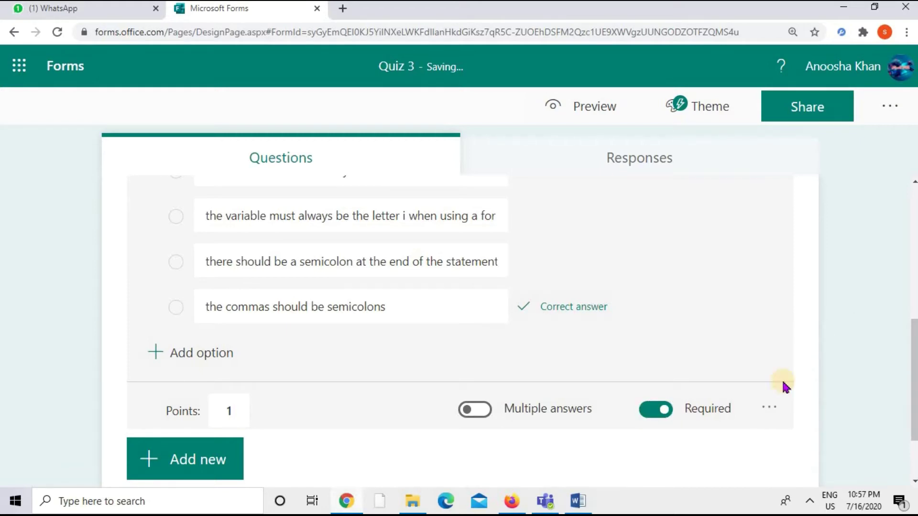
{"action": "left_click", "coordinate": [769, 410]}
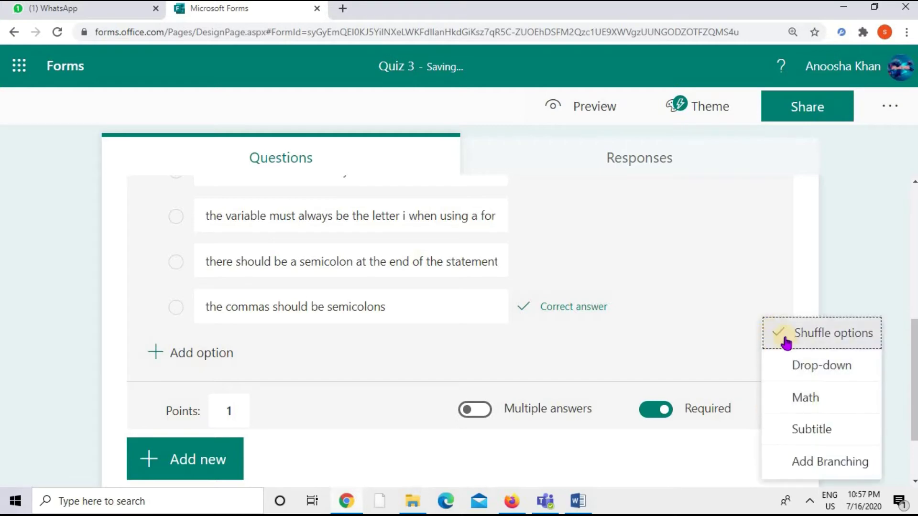
{"action": "scroll", "coordinate": [237, 258], "scroll_direction": "up", "scroll_amount": 3}
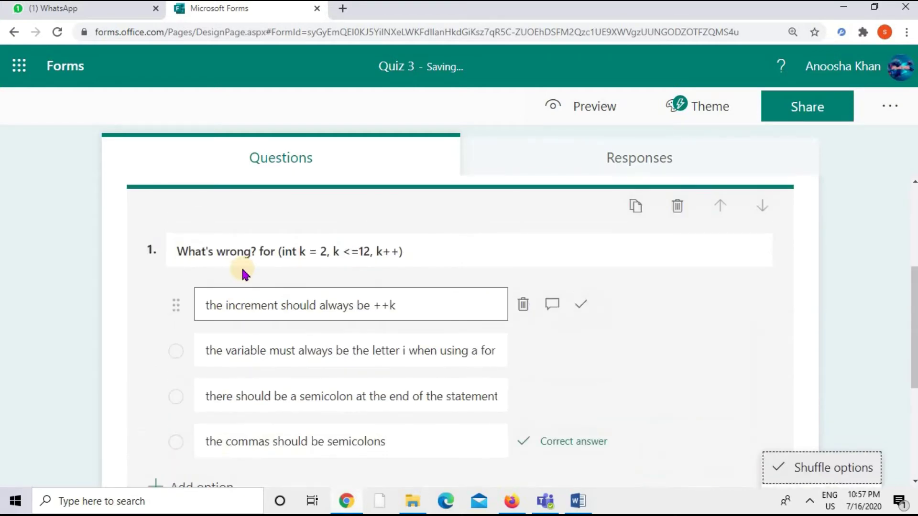
{"action": "left_click", "coordinate": [258, 440]}
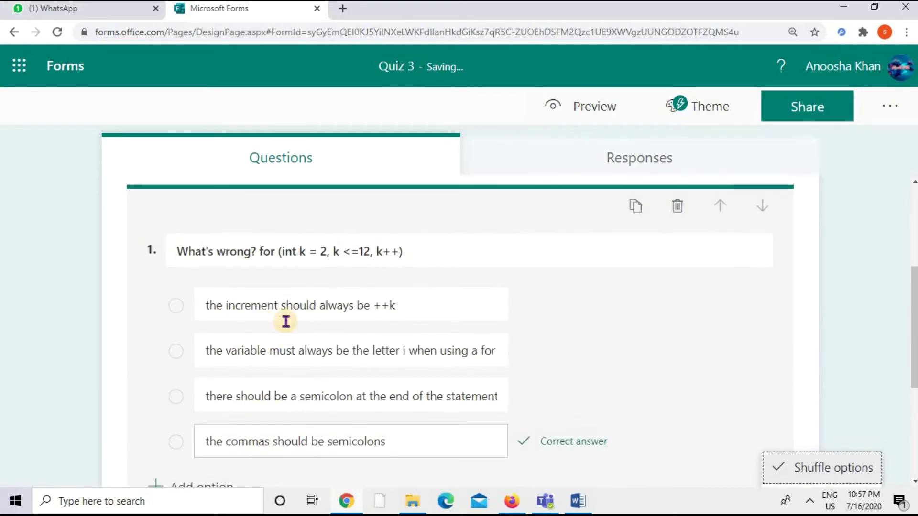
{"action": "left_click", "coordinate": [312, 320]}
{"action": "scroll", "coordinate": [549, 344], "scroll_direction": "down", "scroll_amount": 3}
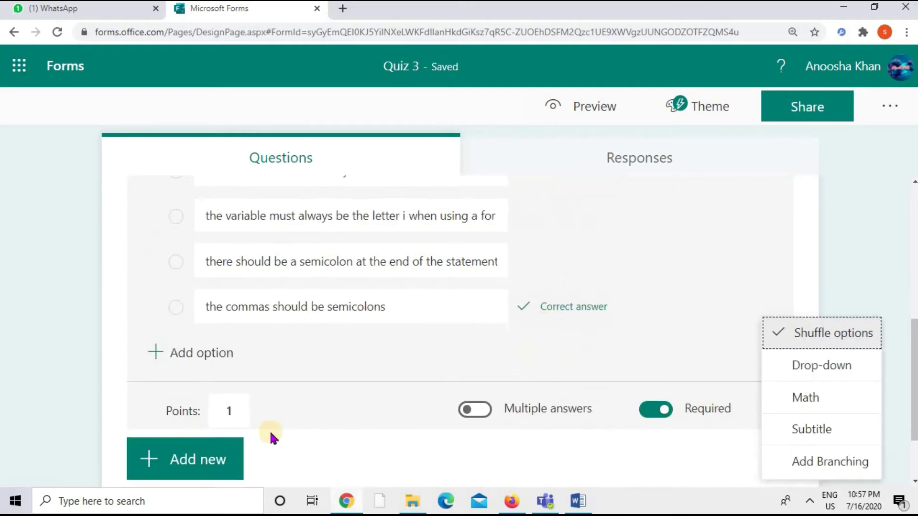
Add a second choice question reading "Which looping process checks the test condition at the end of the loop?" on a single line.
{"action": "left_click", "coordinate": [223, 460]}
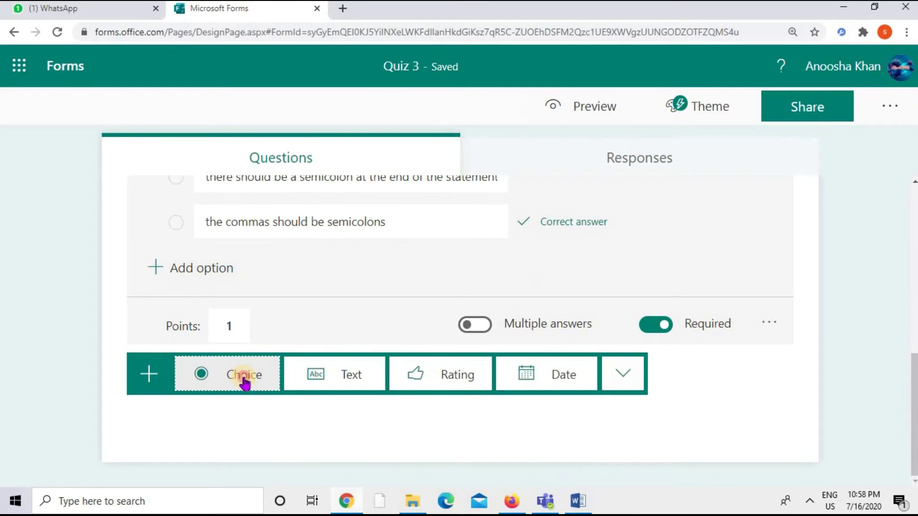
{"action": "left_click", "coordinate": [227, 375]}
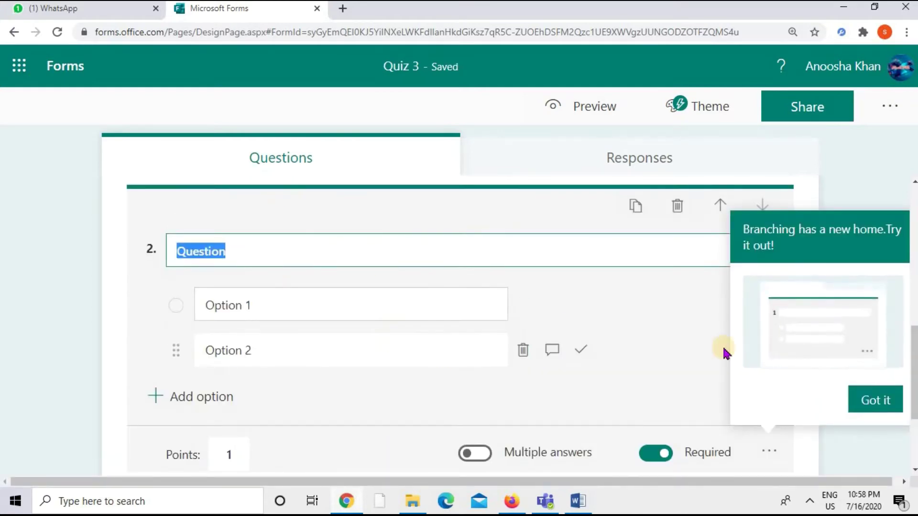
{"action": "left_click", "coordinate": [878, 402]}
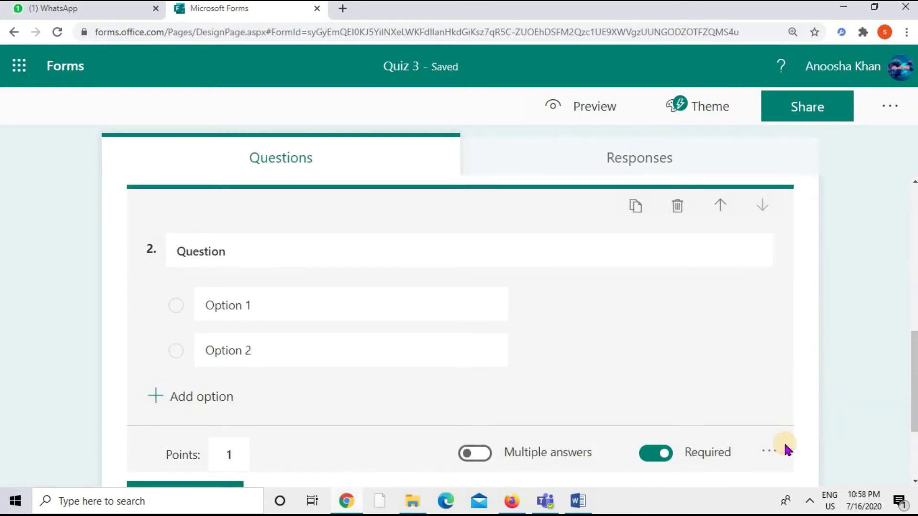
{"action": "type", "text": "Which looping process checks the test condition at the end of the loop?"}
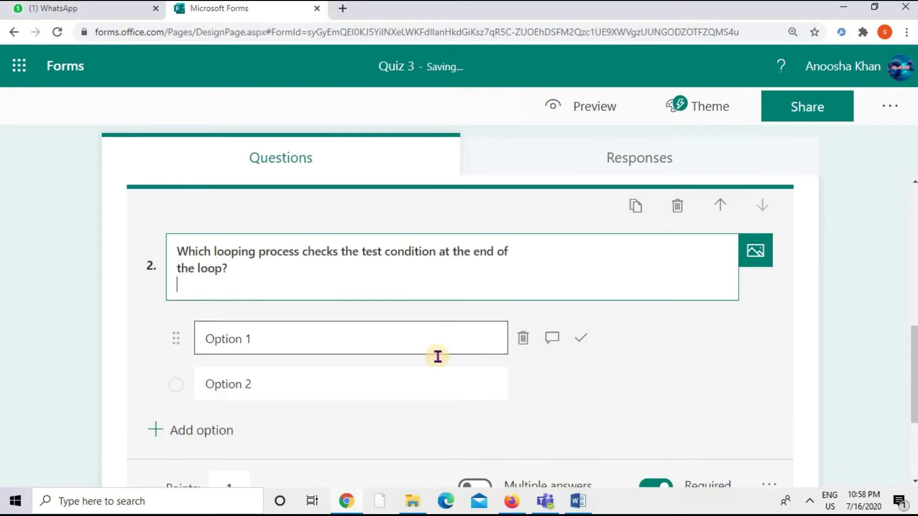
{"action": "key", "text": "BackSpace"}
{"action": "left_click", "coordinate": [556, 261]}
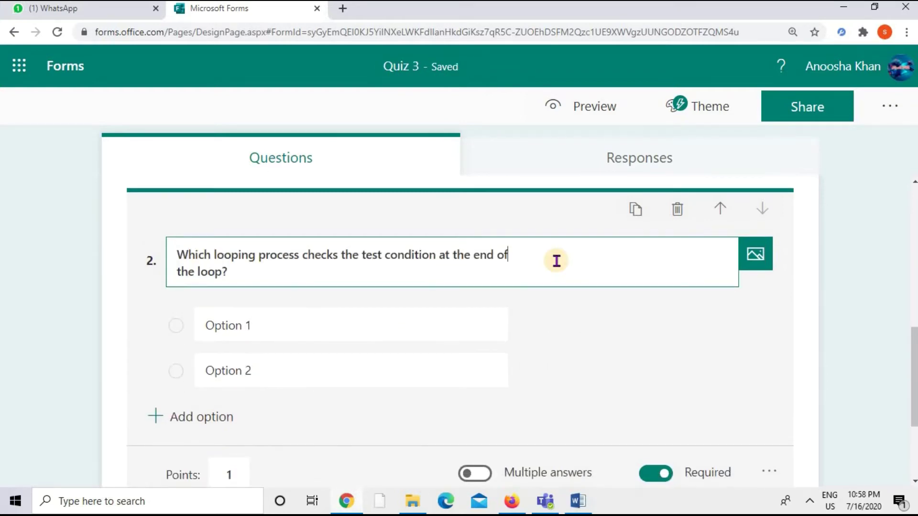
{"action": "key", "text": "Delete"}
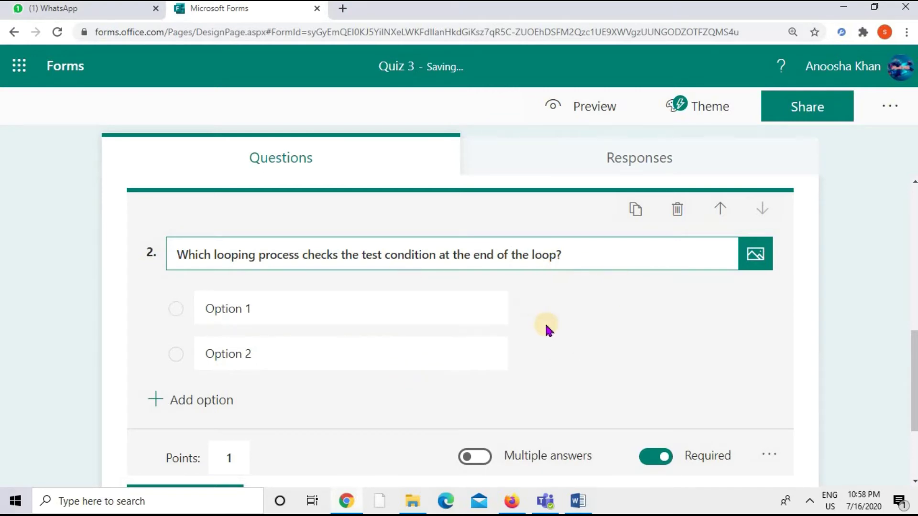
Enter the question 2 answers "for", "while", "do-while" and "no looping process checks the test condition at the end", and delete the leftover "Option 2".
{"action": "left_click", "coordinate": [262, 320]}
{"action": "type", "text": "for while do-while no looping process checks the test condition at the end"}
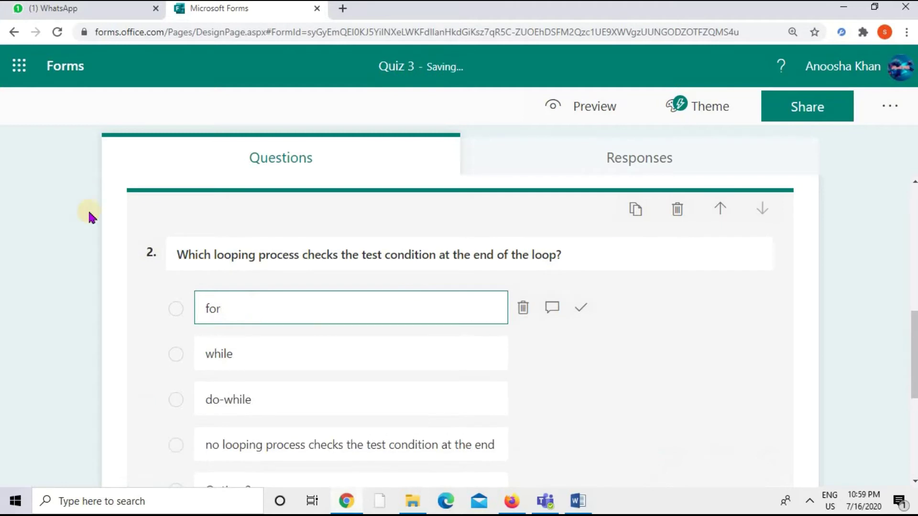
{"action": "scroll", "coordinate": [257, 295], "scroll_direction": "down", "scroll_amount": 1}
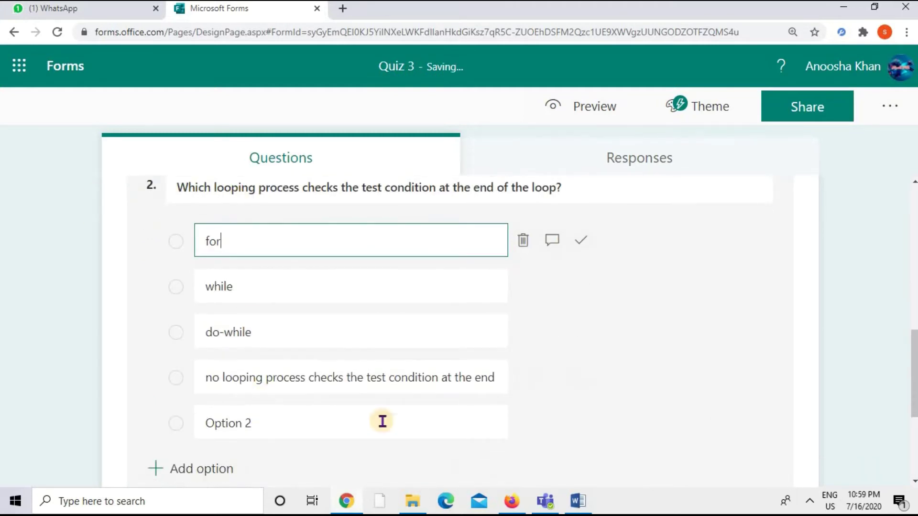
{"action": "left_click", "coordinate": [522, 423]}
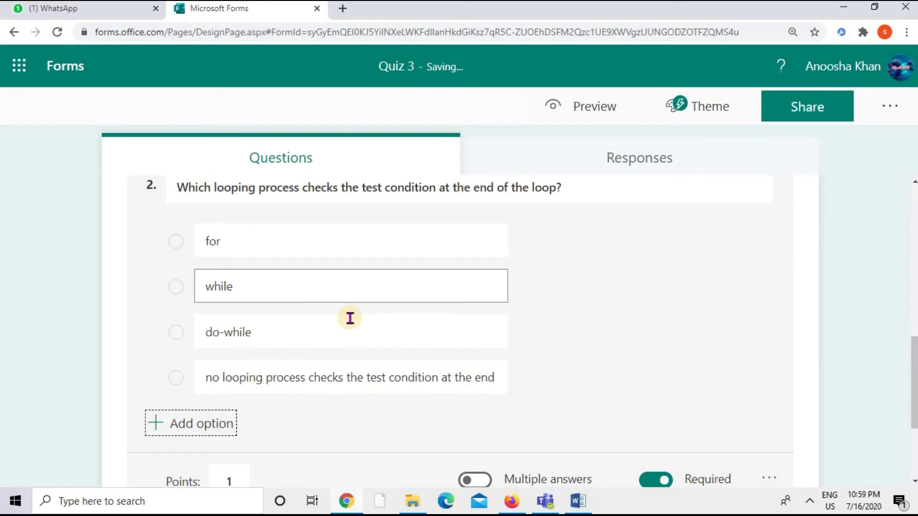
Mark "do-while" as the correct answer to question 2 and check its Shuffle options setting.
{"action": "left_click", "coordinate": [583, 334]}
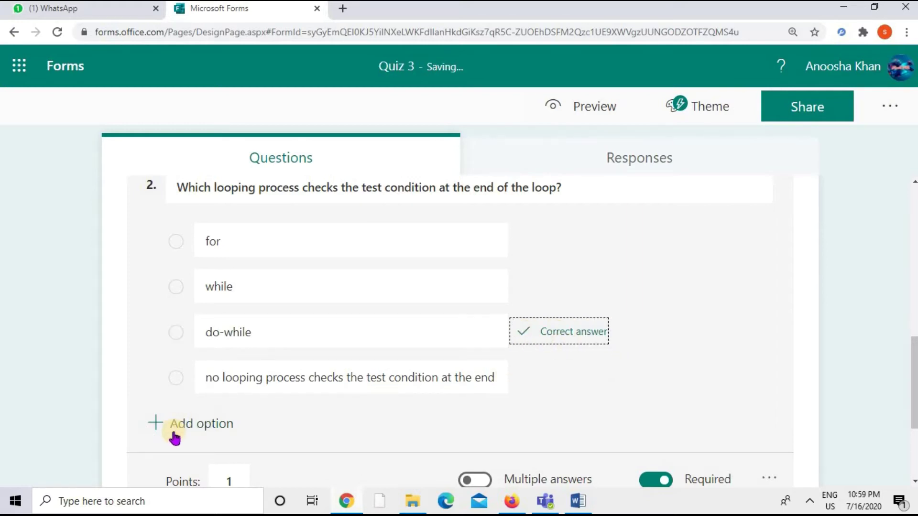
{"action": "scroll", "coordinate": [308, 420], "scroll_direction": "down", "scroll_amount": 2}
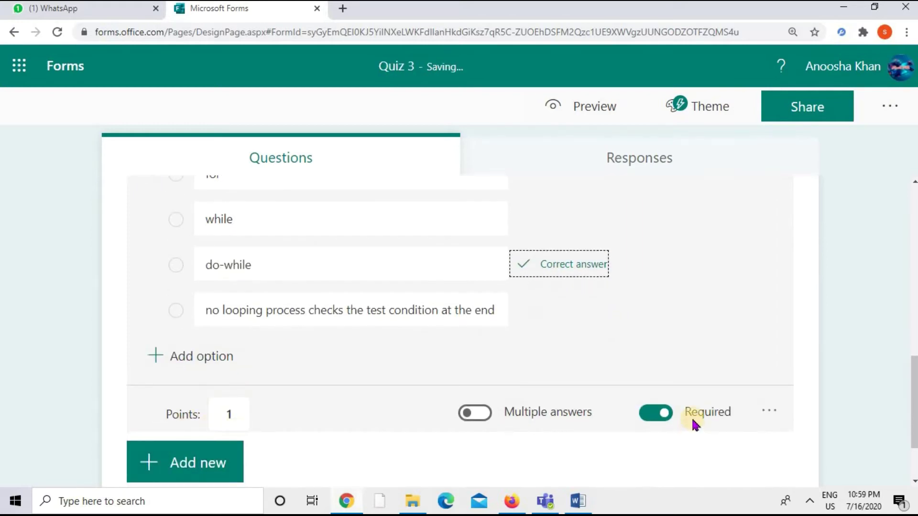
{"action": "left_click", "coordinate": [765, 411]}
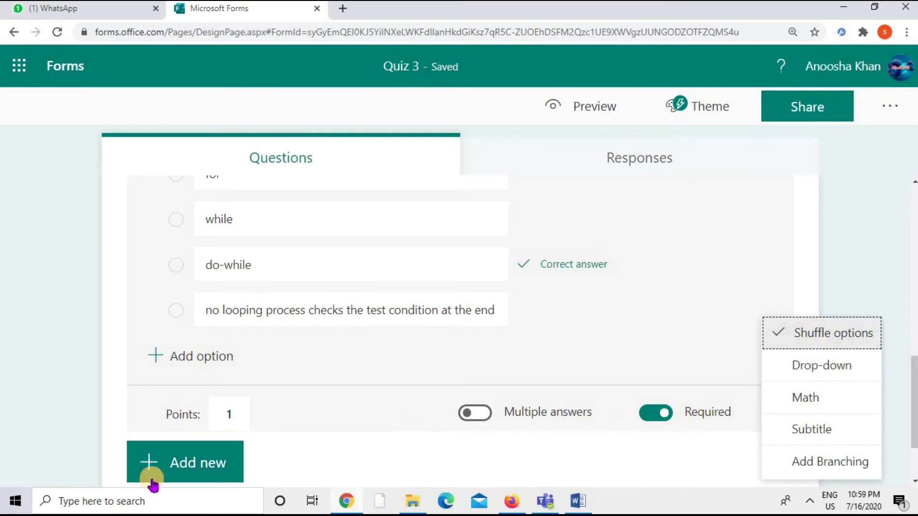
Add a third choice question reading "To increase the value of c by one, which of the following is wrong?".
{"action": "left_click", "coordinate": [170, 462]}
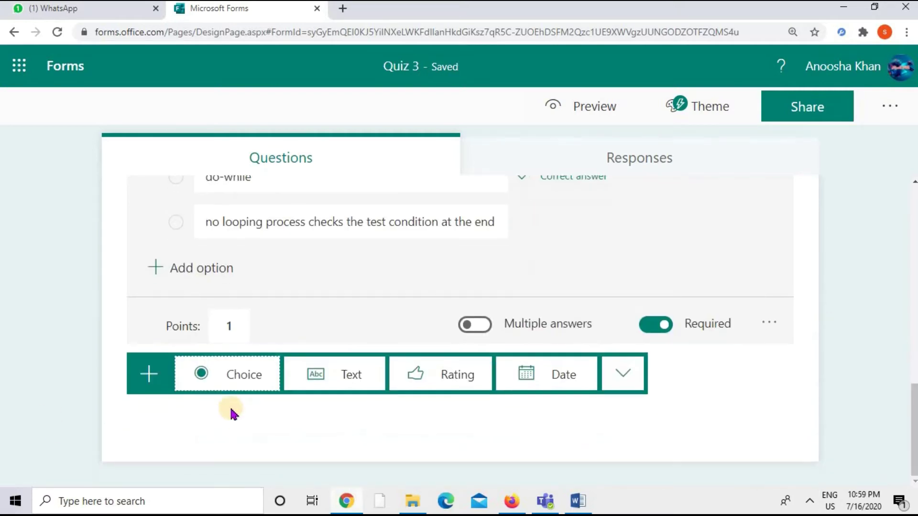
{"action": "left_click", "coordinate": [230, 376]}
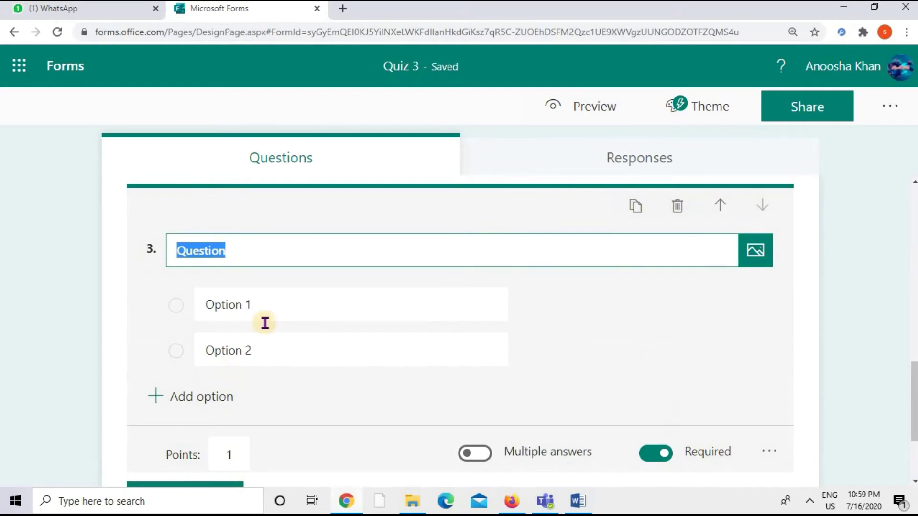
{"action": "scroll", "coordinate": [265, 323], "scroll_direction": "up", "scroll_amount": 1}
{"action": "left_click", "coordinate": [265, 323]}
{"action": "left_click_drag", "start_coordinate": [246, 329], "coordinate": [199, 339]}
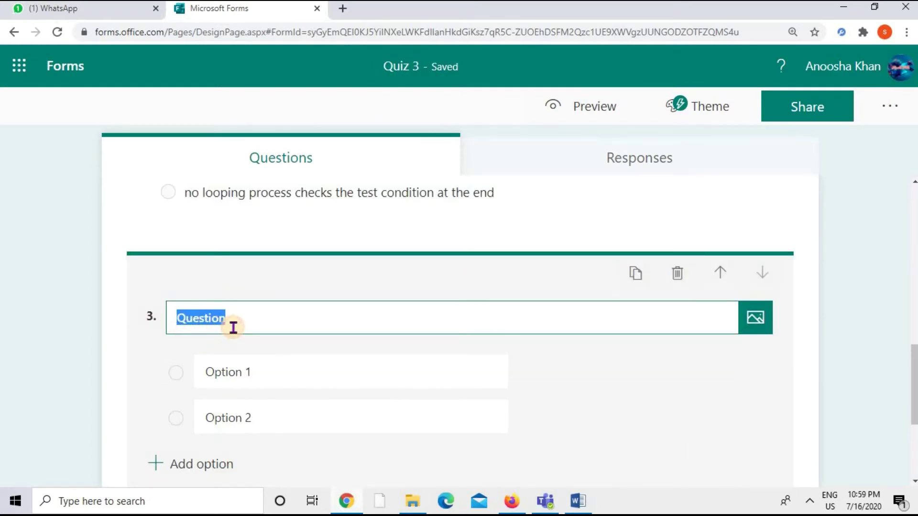
{"action": "type", "text": "To increase the value of c by one, which of the following is wrong?"}
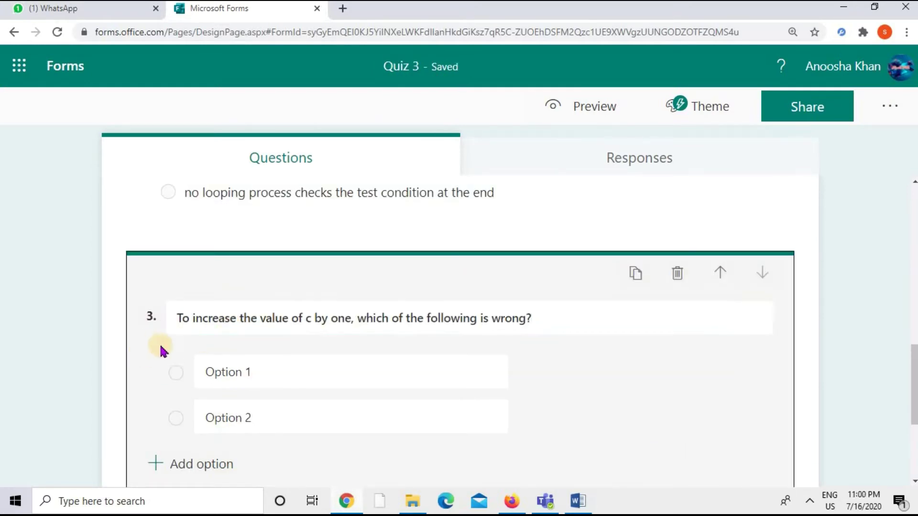
Enter the question 3 answers "c++;", "c=c+1;", "c+1=>c;" and "c+=1;", and delete the leftover "Option 2".
{"action": "left_click", "coordinate": [255, 377]}
{"action": "type", "text": "c++; c=c+1; c+1=>c; c+=1;"}
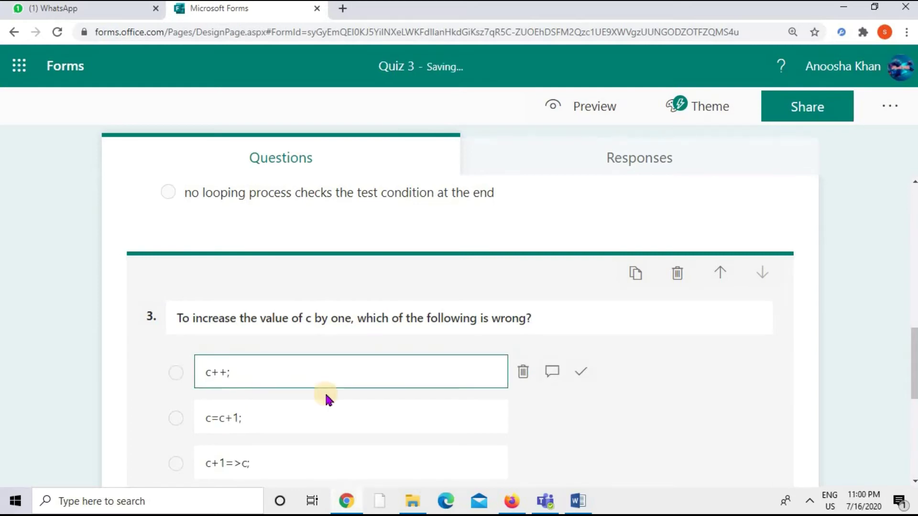
{"action": "scroll", "coordinate": [328, 400], "scroll_direction": "down", "scroll_amount": 1}
{"action": "scroll", "coordinate": [315, 363], "scroll_direction": "down", "scroll_amount": 1}
{"action": "left_click", "coordinate": [525, 416]}
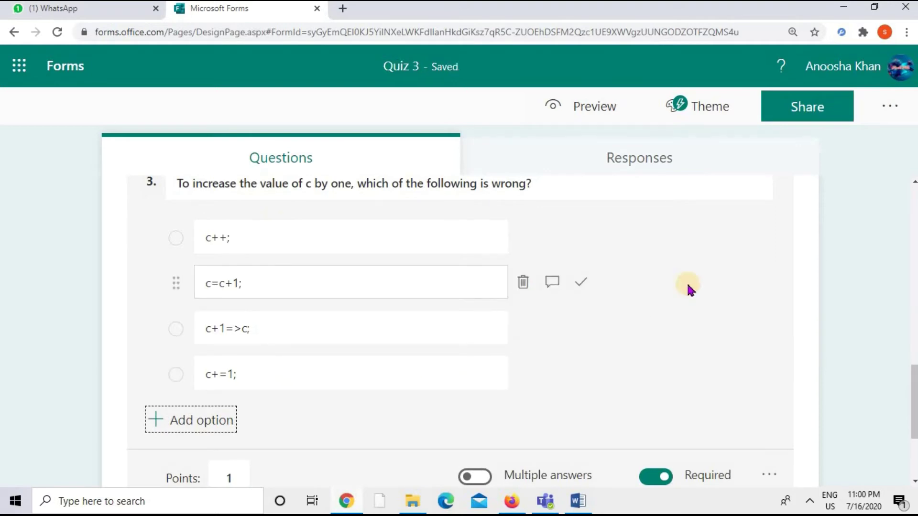
Mark "c+1=>c;" as the correct answer to question 3 and check its Shuffle options setting.
{"action": "left_click", "coordinate": [583, 328]}
{"action": "scroll", "coordinate": [239, 459], "scroll_direction": "down", "scroll_amount": 3}
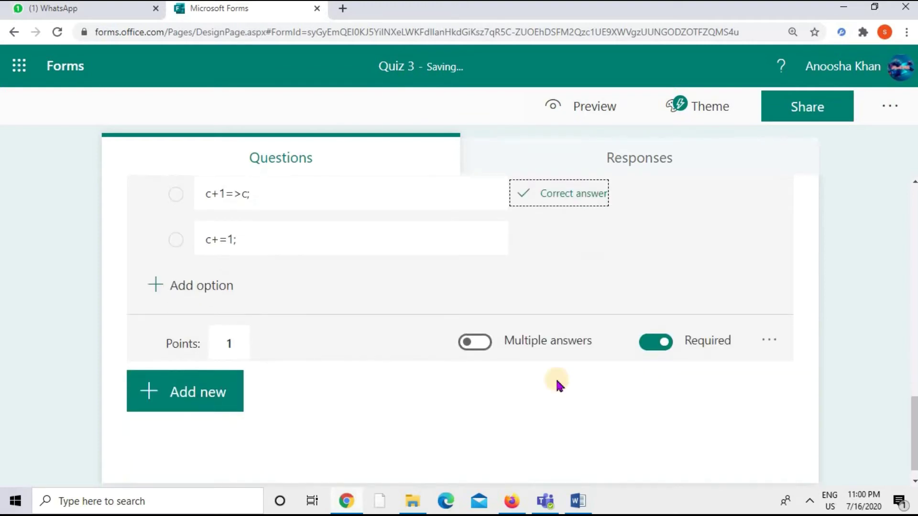
{"action": "left_click", "coordinate": [770, 338]}
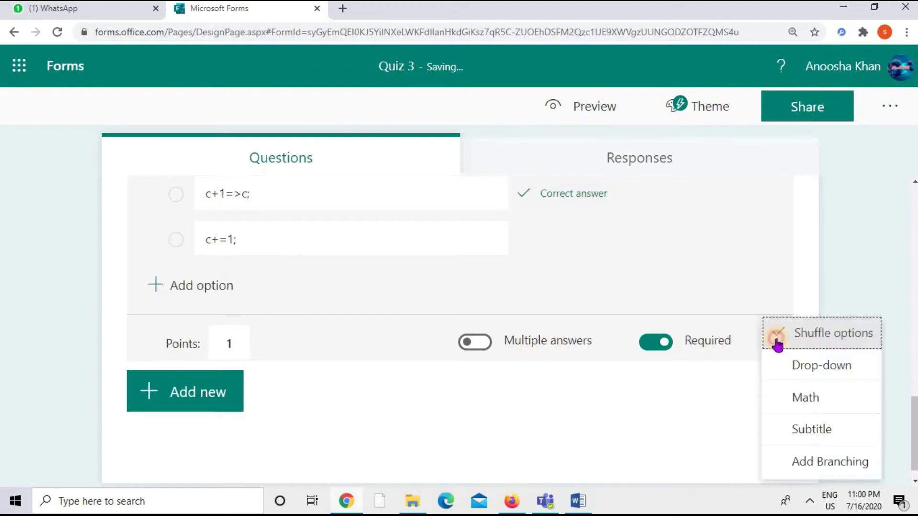
{"action": "left_click", "coordinate": [744, 303]}
Review the title, the three questions and their marked answers in the editor, and open the quiz settings.
{"action": "scroll", "coordinate": [639, 310], "scroll_direction": "up", "scroll_amount": 10}
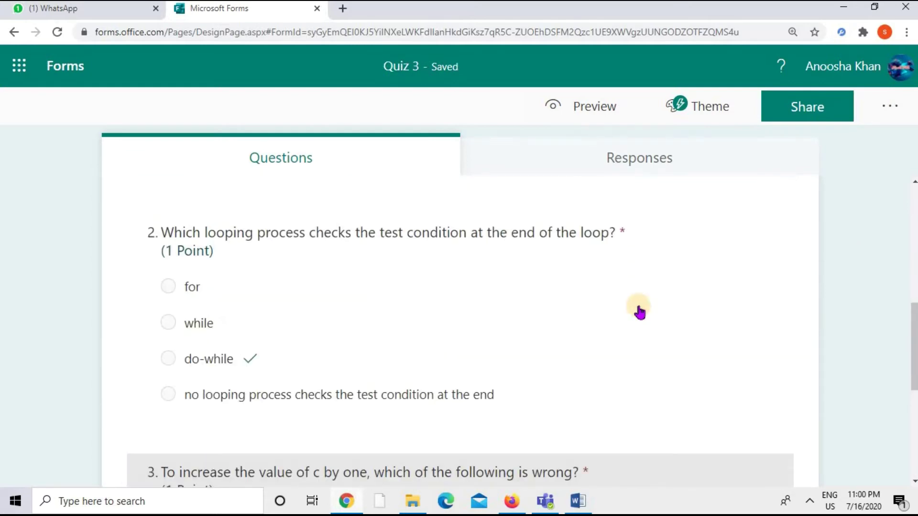
{"action": "scroll", "coordinate": [639, 310], "scroll_direction": "down", "scroll_amount": 3}
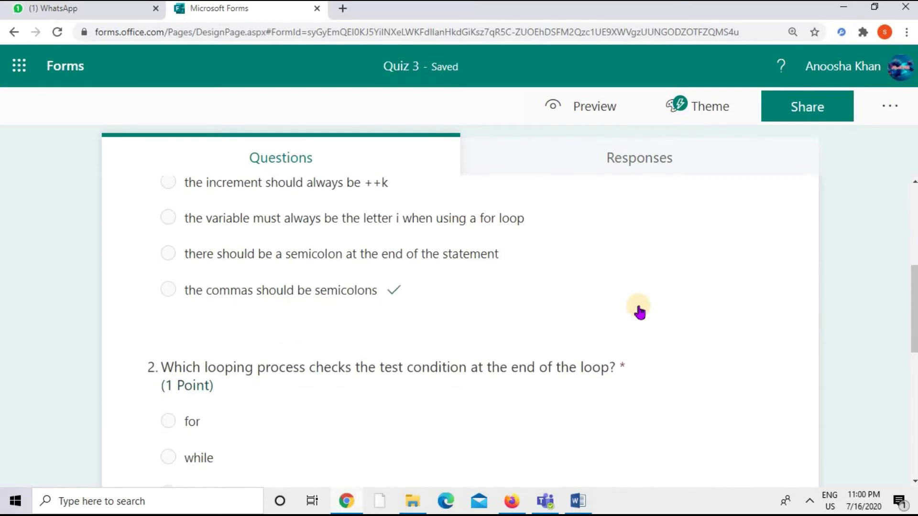
{"action": "key", "text": "ctrl+minus"}
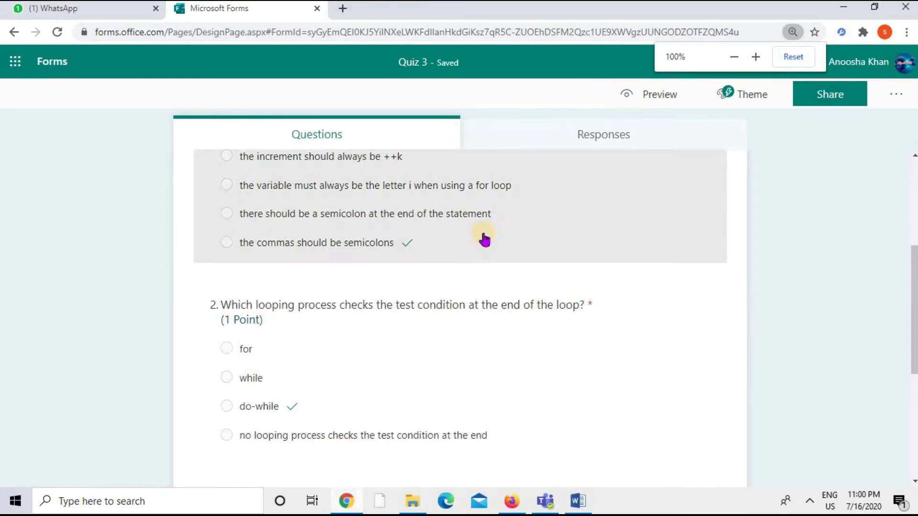
{"action": "scroll", "coordinate": [523, 322], "scroll_direction": "up", "scroll_amount": 5}
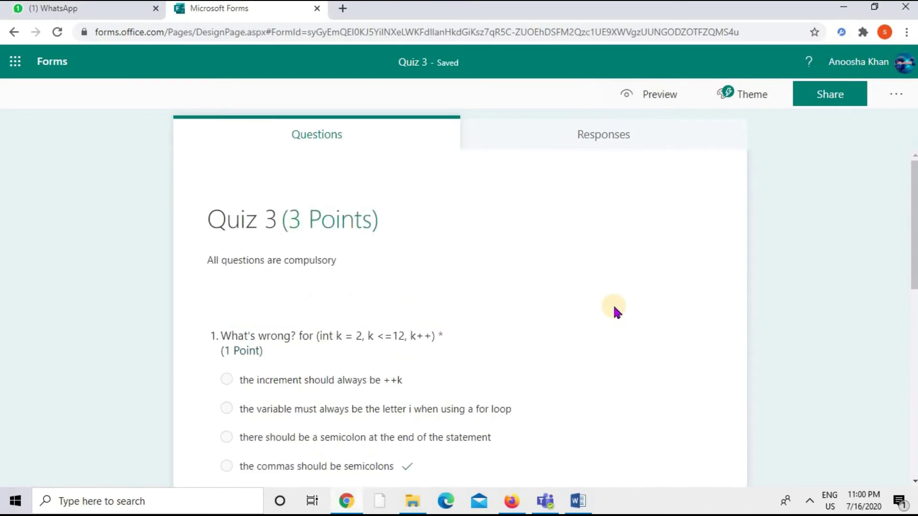
{"action": "scroll", "coordinate": [613, 307], "scroll_direction": "down", "scroll_amount": 8}
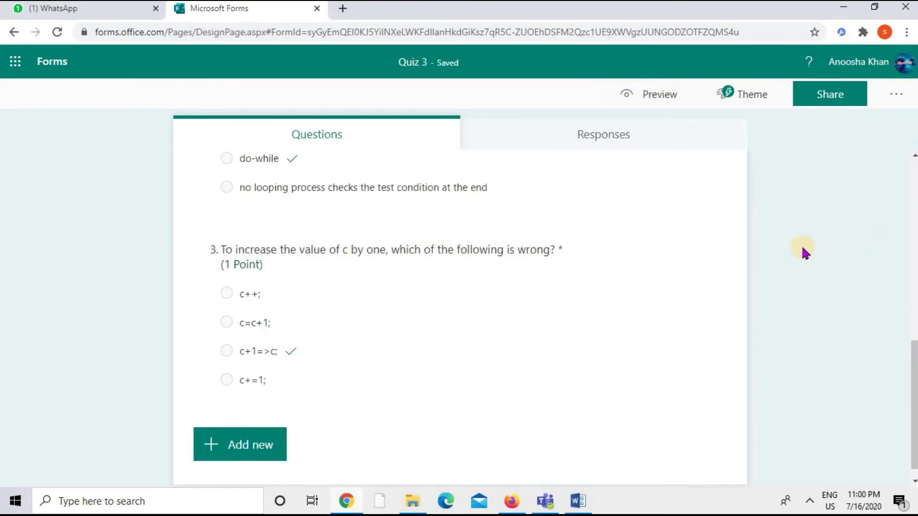
{"action": "left_click", "coordinate": [897, 97]}
{"action": "left_click", "coordinate": [865, 121]}
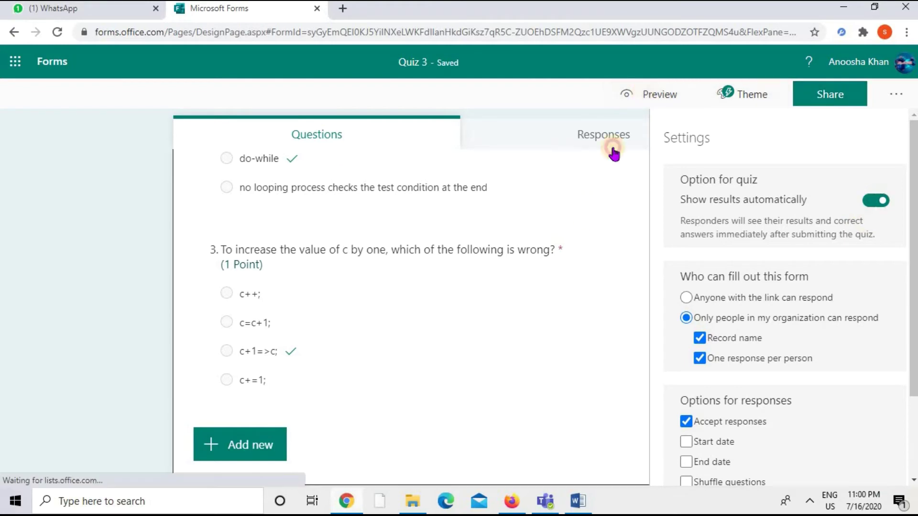
Preview the quiz in the computer layout and examine all three questions from the title to the submit area.
{"action": "left_click", "coordinate": [641, 93]}
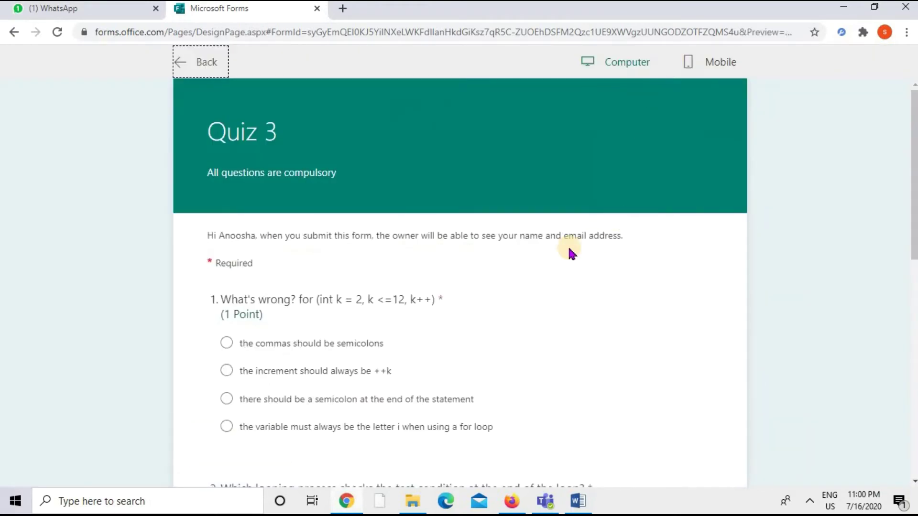
{"action": "scroll", "coordinate": [569, 250], "scroll_direction": "down", "scroll_amount": 8}
{"action": "scroll", "coordinate": [570, 252], "scroll_direction": "down", "scroll_amount": 2}
{"action": "scroll", "coordinate": [569, 252], "scroll_direction": "up", "scroll_amount": 8}
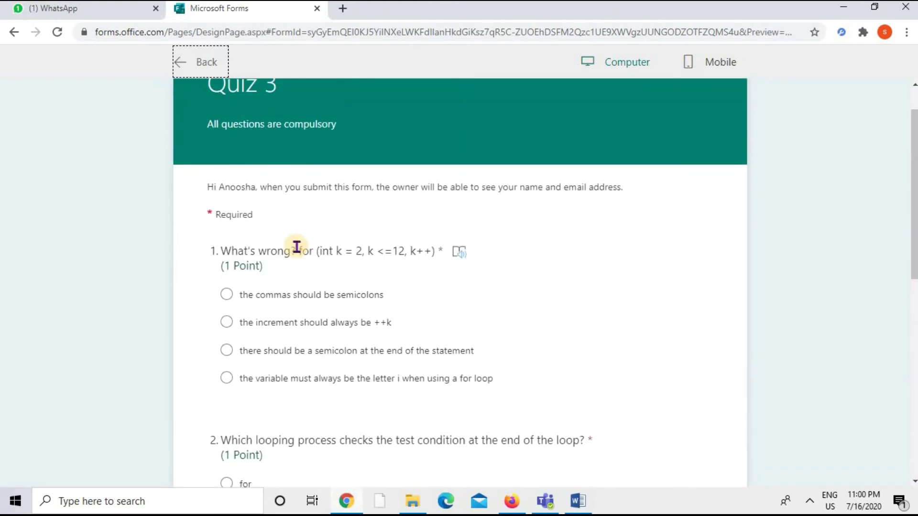
{"action": "scroll", "coordinate": [298, 247], "scroll_direction": "down", "scroll_amount": 10}
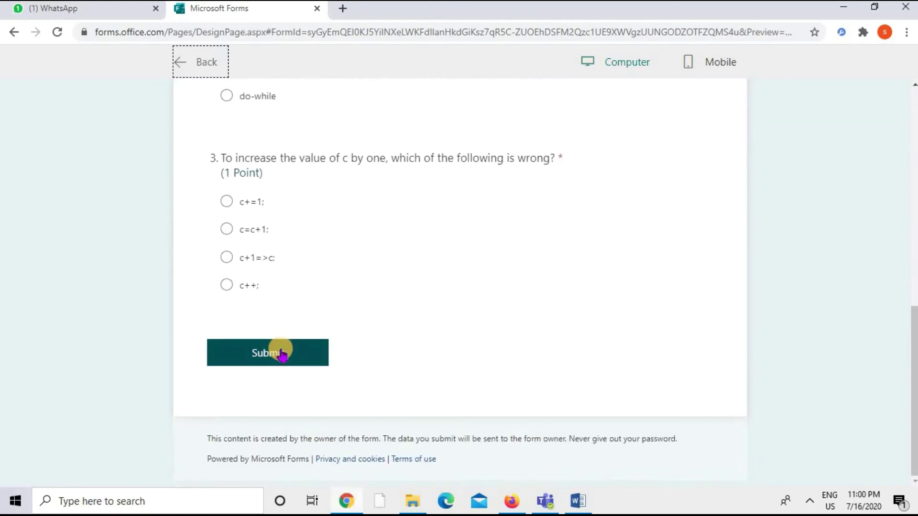
{"action": "scroll", "coordinate": [442, 267], "scroll_direction": "up", "scroll_amount": 5}
{"action": "scroll", "coordinate": [443, 269], "scroll_direction": "up", "scroll_amount": 2}
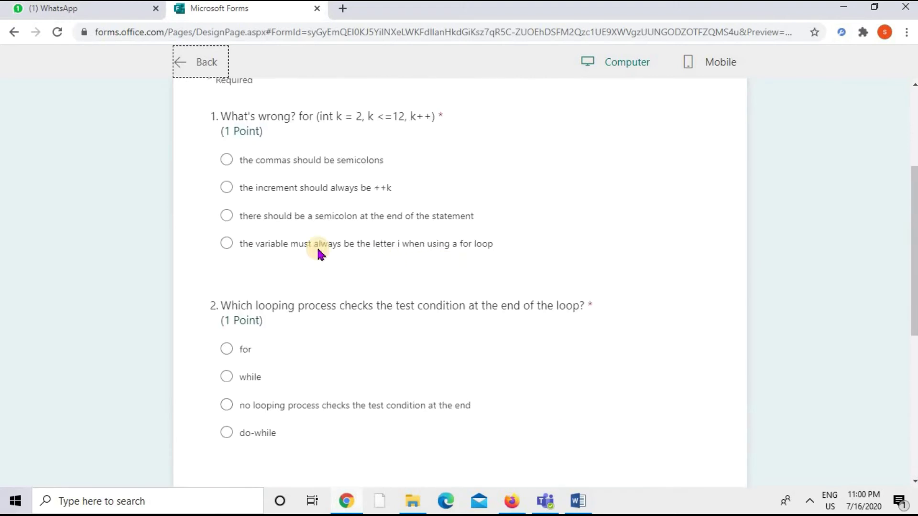
Answer the preview with "the increment should always be ++k", "no looping process checks the test condition at the end" and "c++;", and submit it.
{"action": "left_click", "coordinate": [227, 189]}
{"action": "scroll", "coordinate": [306, 266], "scroll_direction": "down", "scroll_amount": 3}
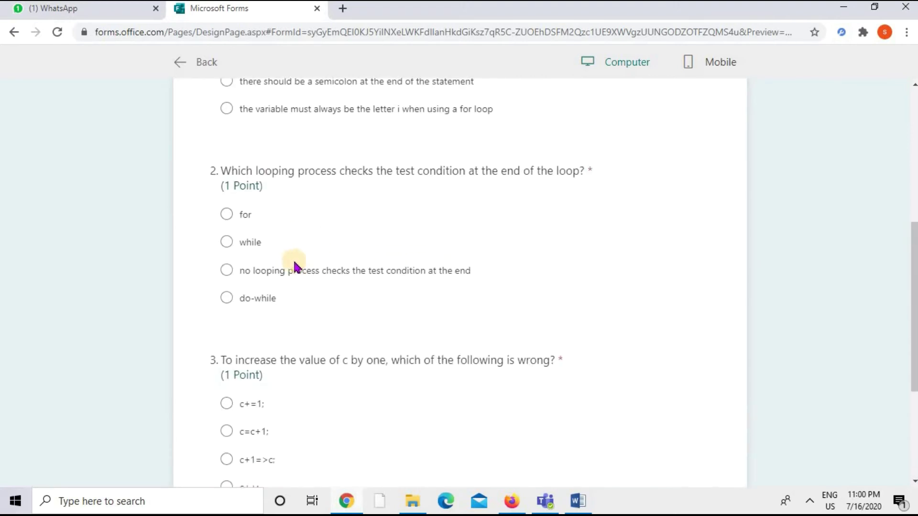
{"action": "scroll", "coordinate": [318, 275], "scroll_direction": "down", "scroll_amount": 4}
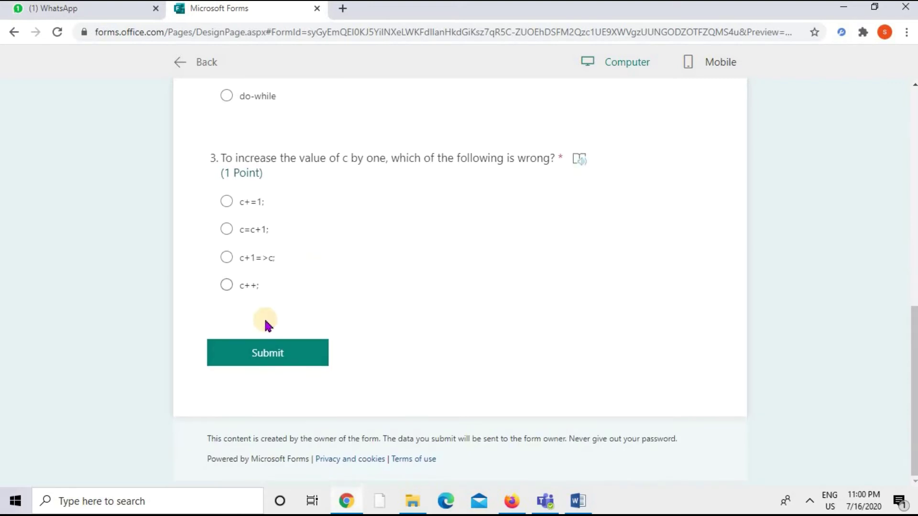
{"action": "left_click", "coordinate": [227, 285]}
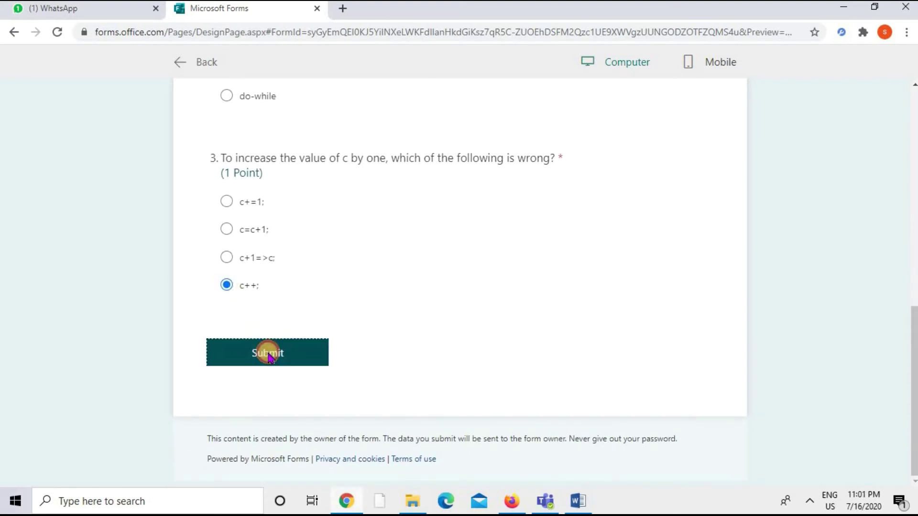
{"action": "left_click", "coordinate": [269, 357]}
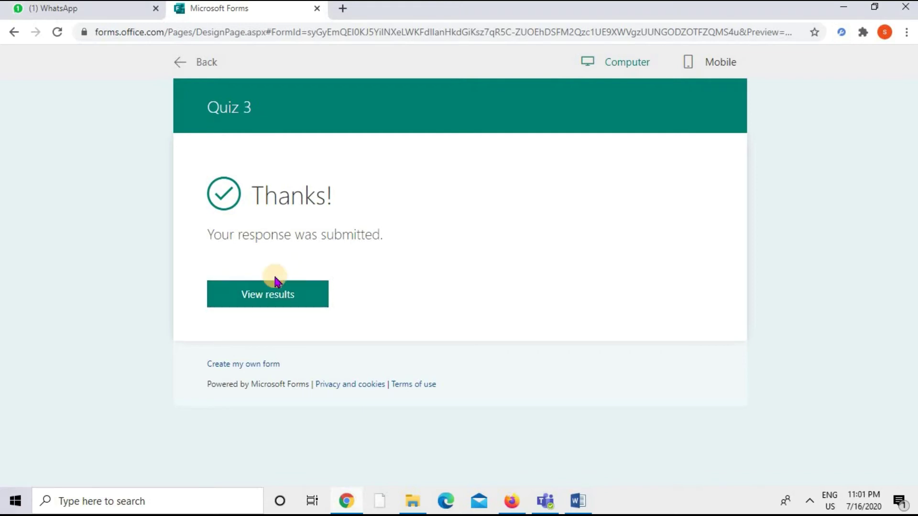
View the results of the submitted preview and examine the score and the correct answer for each question.
{"action": "left_click", "coordinate": [272, 304]}
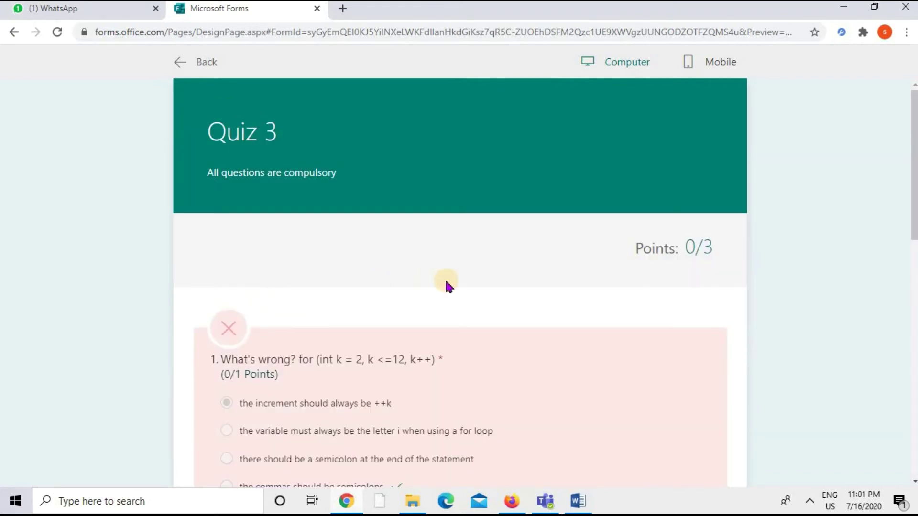
{"action": "scroll", "coordinate": [678, 225], "scroll_direction": "down", "scroll_amount": 2}
{"action": "scroll", "coordinate": [655, 251], "scroll_direction": "down", "scroll_amount": 3}
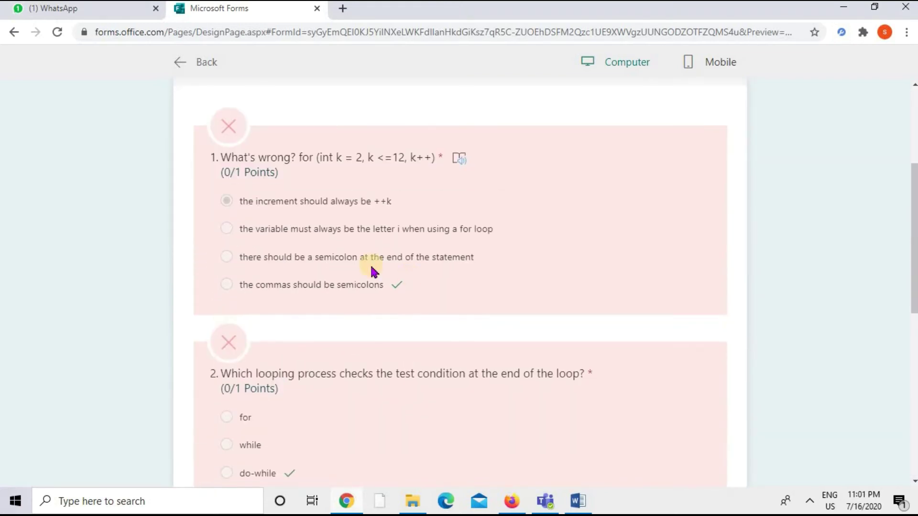
{"action": "scroll", "coordinate": [356, 337], "scroll_direction": "down", "scroll_amount": 3}
{"action": "scroll", "coordinate": [359, 338], "scroll_direction": "down", "scroll_amount": 6}
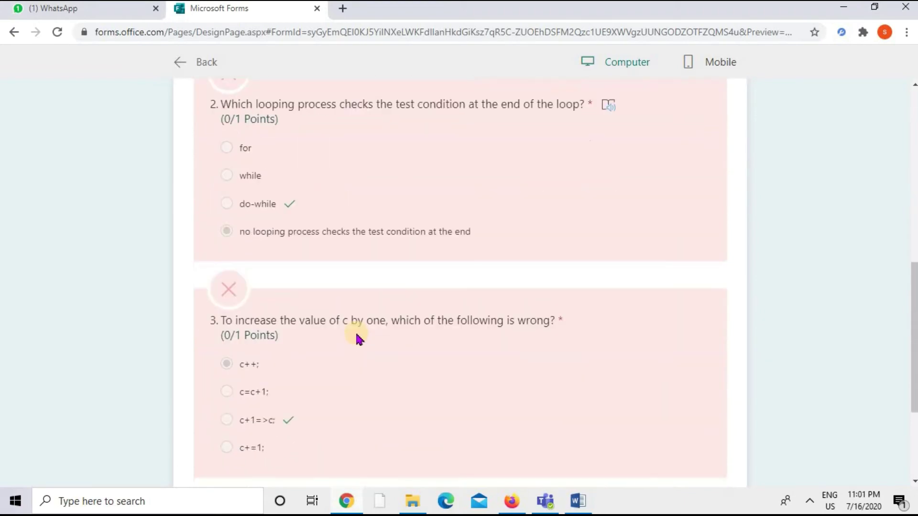
{"action": "scroll", "coordinate": [566, 305], "scroll_direction": "up", "scroll_amount": 5}
{"action": "scroll", "coordinate": [566, 305], "scroll_direction": "up", "scroll_amount": 8}
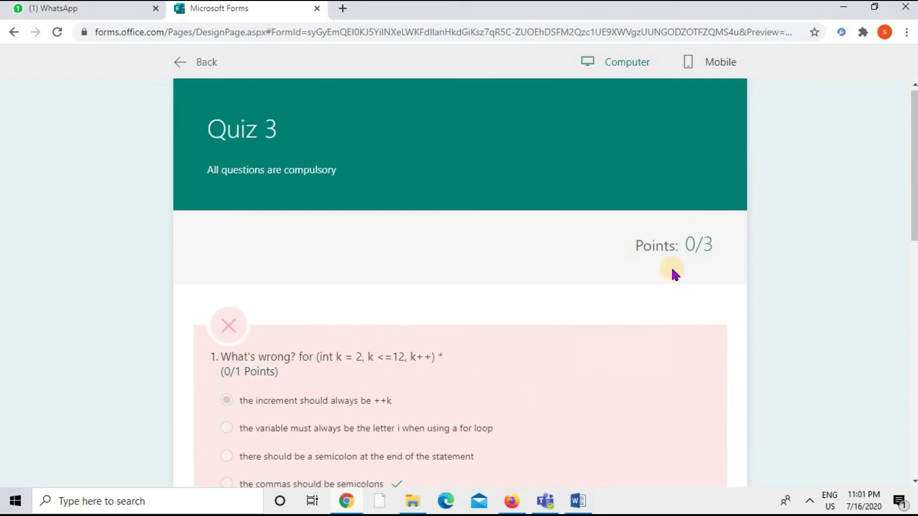
Reopen the preview and try to submit a second response with "the commas should be semicolons", "do-while" and "c+=1;".
{"action": "left_click", "coordinate": [184, 63]}
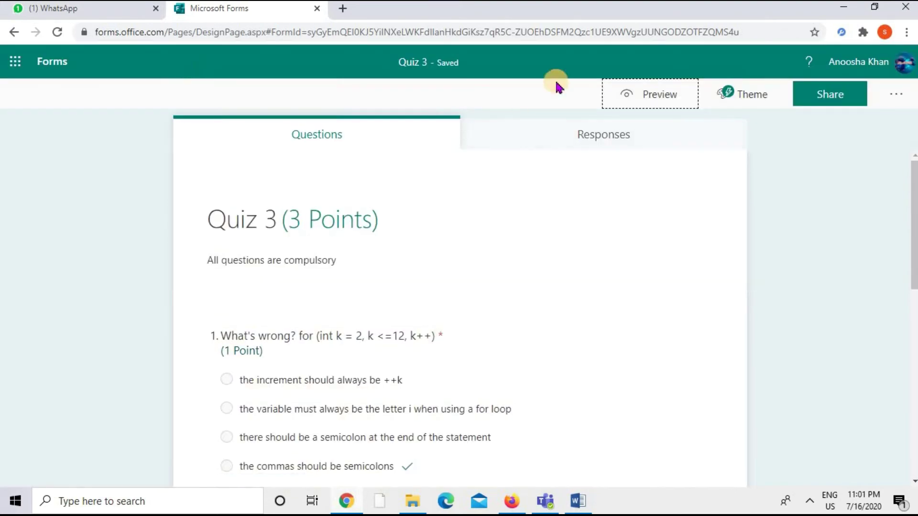
{"action": "left_click", "coordinate": [619, 93]}
{"action": "scroll", "coordinate": [492, 196], "scroll_direction": "down", "scroll_amount": 3}
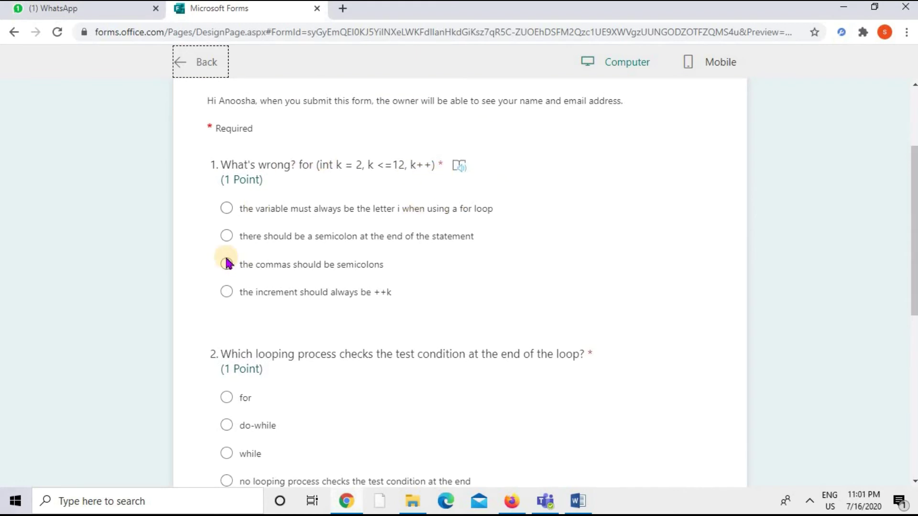
{"action": "scroll", "coordinate": [228, 260], "scroll_direction": "down", "scroll_amount": 4}
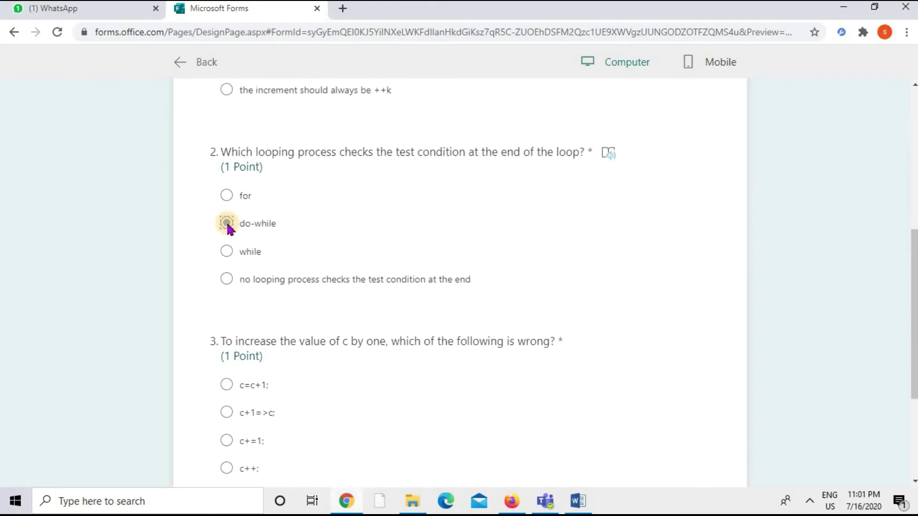
{"action": "left_click", "coordinate": [226, 224]}
{"action": "scroll", "coordinate": [228, 229], "scroll_direction": "down", "scroll_amount": 3}
{"action": "left_click", "coordinate": [226, 306]}
{"action": "left_click", "coordinate": [289, 398]}
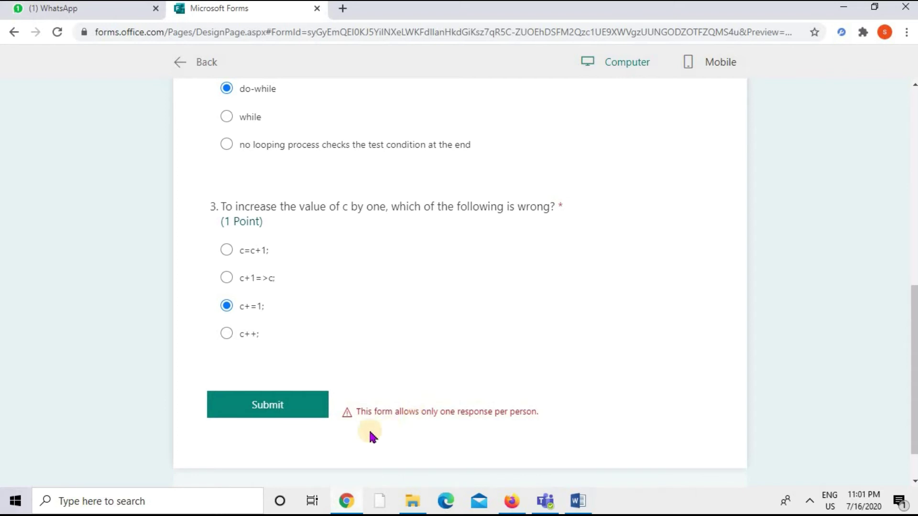
{"action": "scroll", "coordinate": [481, 454], "scroll_direction": "up", "scroll_amount": 1}
{"action": "scroll", "coordinate": [483, 440], "scroll_direction": "down", "scroll_amount": 3}
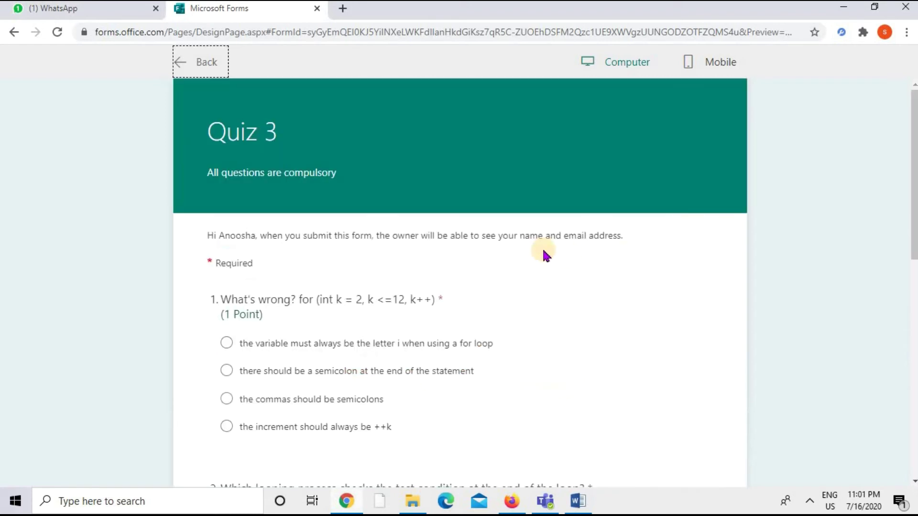
Answer the preview with "the commas should be semicolons", "do-while" and "c++;", and submit the response.
{"action": "scroll", "coordinate": [543, 252], "scroll_direction": "down", "scroll_amount": 2}
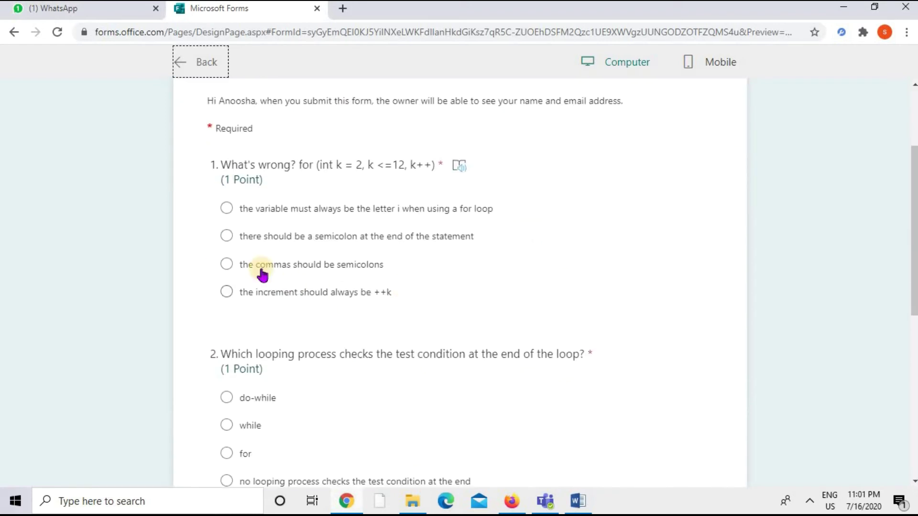
{"action": "left_click", "coordinate": [227, 265]}
{"action": "scroll", "coordinate": [459, 293], "scroll_direction": "down", "scroll_amount": 4}
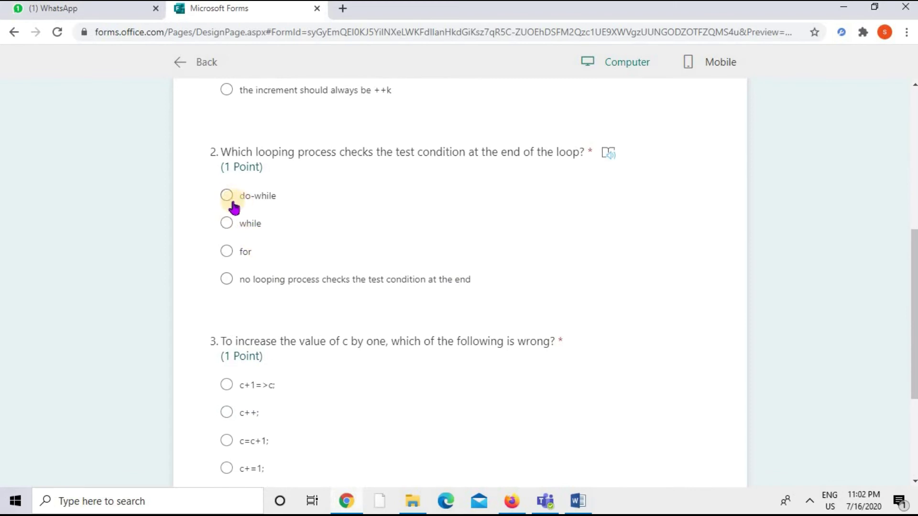
{"action": "left_click", "coordinate": [228, 196]}
{"action": "scroll", "coordinate": [328, 322], "scroll_direction": "down", "scroll_amount": 3}
{"action": "left_click", "coordinate": [227, 278]}
{"action": "left_click", "coordinate": [263, 405]}
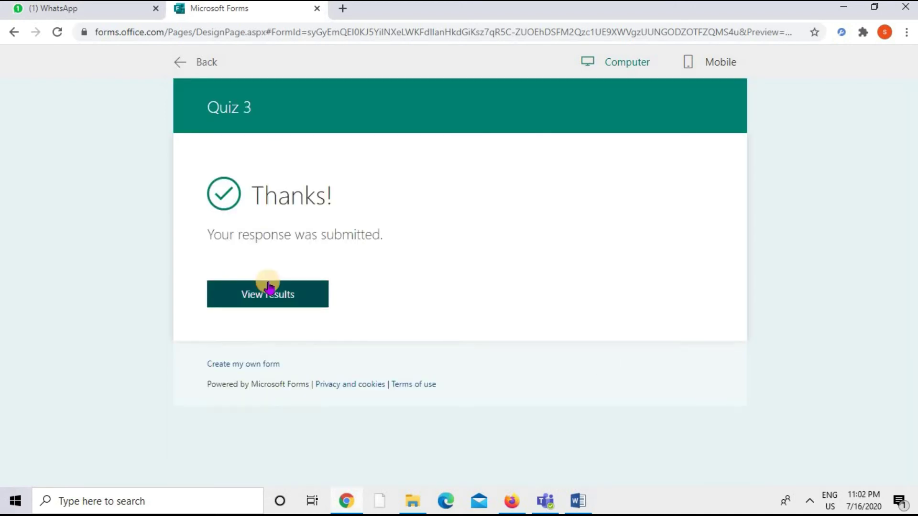
View the results of the new response and examine the total score and the marking of each question.
{"action": "left_click", "coordinate": [271, 295]}
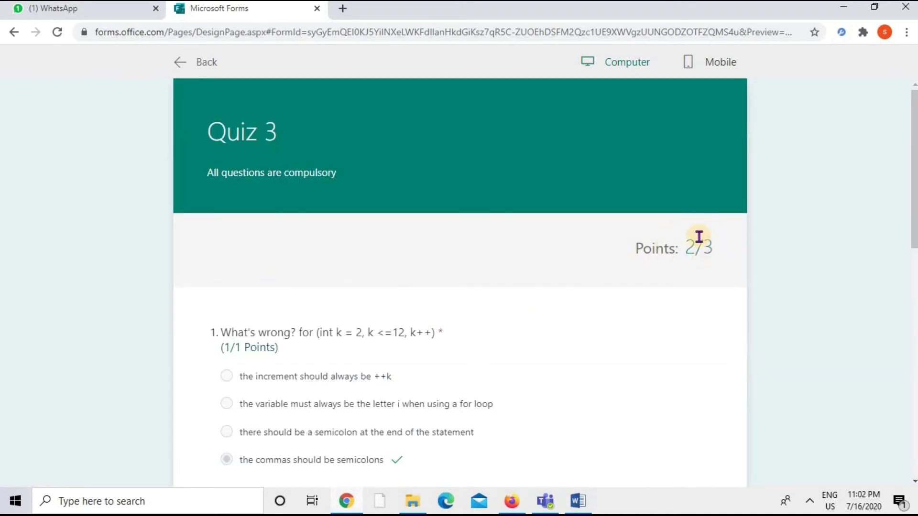
{"action": "scroll", "coordinate": [550, 302], "scroll_direction": "down", "scroll_amount": 5}
{"action": "scroll", "coordinate": [549, 303], "scroll_direction": "up", "scroll_amount": 4}
{"action": "scroll", "coordinate": [550, 303], "scroll_direction": "down", "scroll_amount": 4}
{"action": "scroll", "coordinate": [550, 302], "scroll_direction": "down", "scroll_amount": 3}
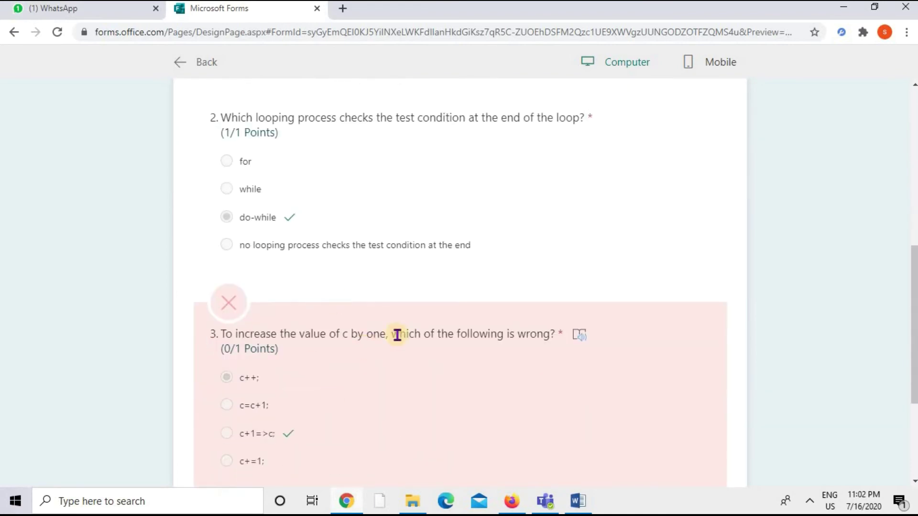
{"action": "scroll", "coordinate": [398, 334], "scroll_direction": "down", "scroll_amount": 3}
{"action": "scroll", "coordinate": [678, 306], "scroll_direction": "up", "scroll_amount": 12}
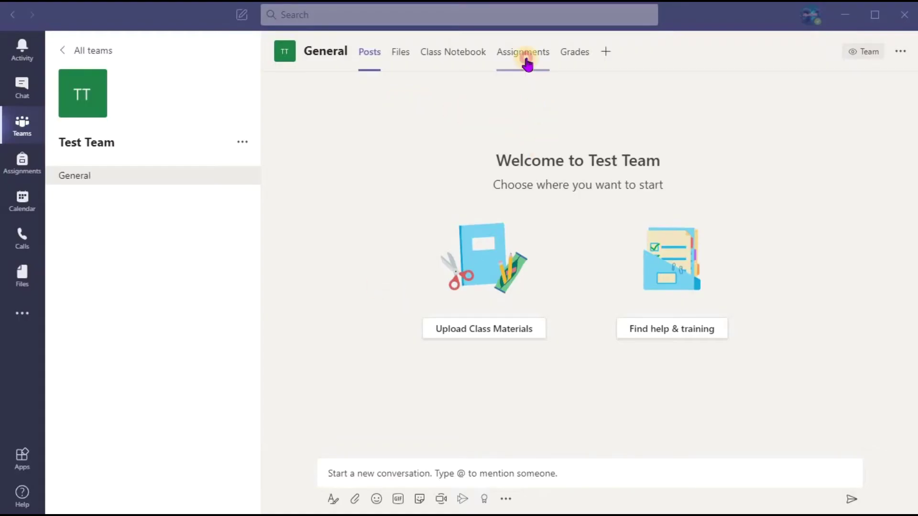
Switch to Microsoft Teams and create a quiz assignment in the Test Team class from the Quiz 3 form.
{"action": "left_click", "coordinate": [526, 58]}
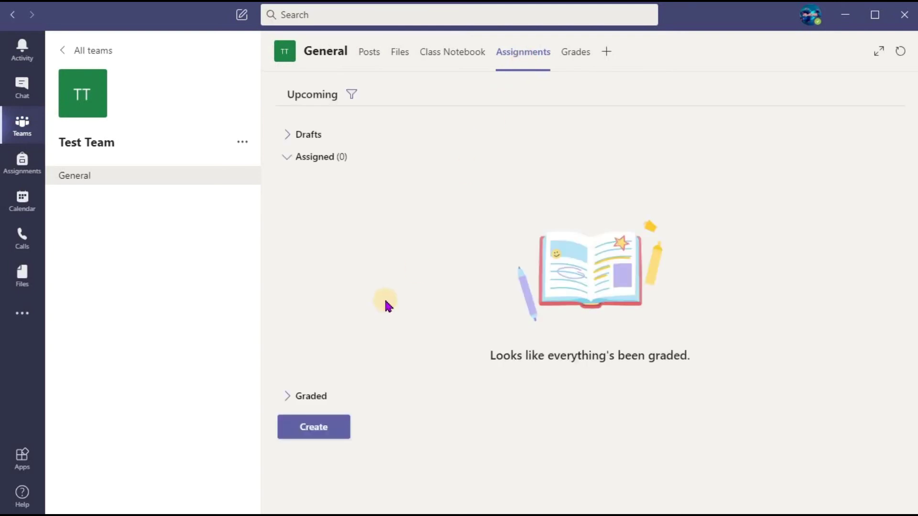
{"action": "left_click", "coordinate": [324, 427]}
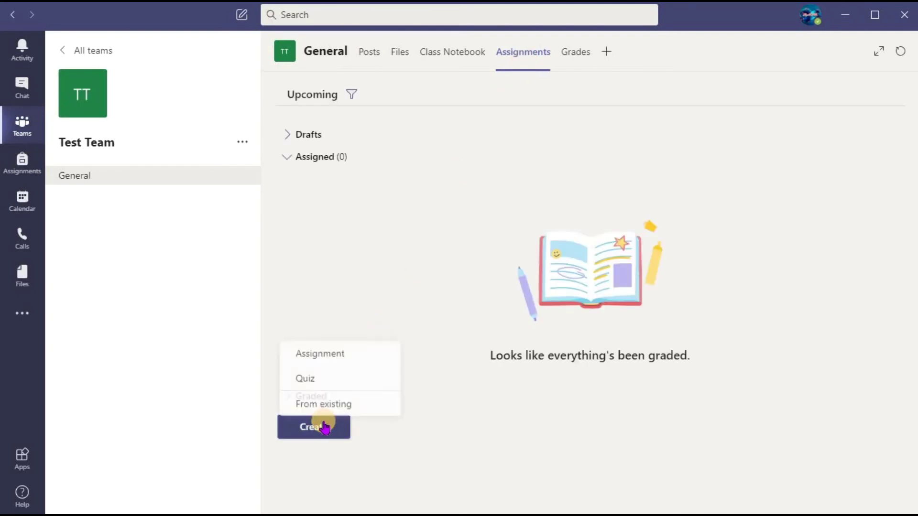
{"action": "left_click", "coordinate": [326, 381]}
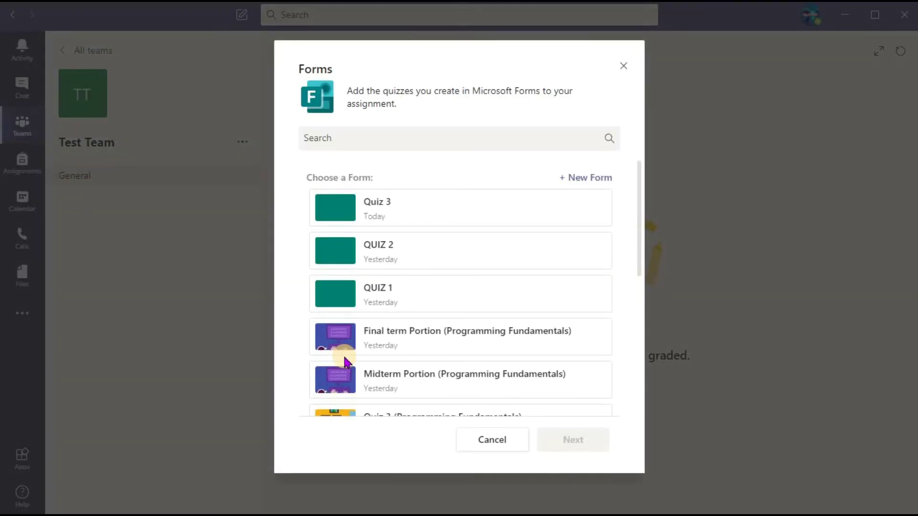
{"action": "left_click", "coordinate": [384, 207]}
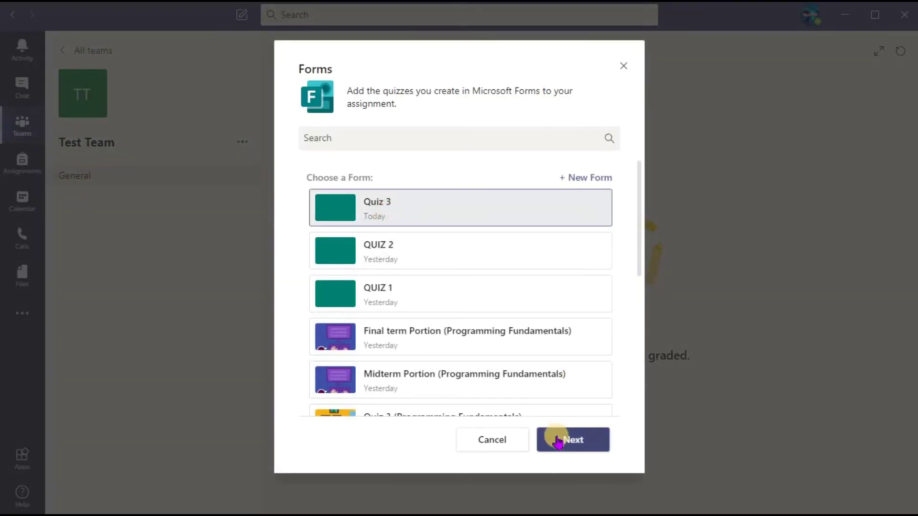
{"action": "left_click", "coordinate": [557, 441]}
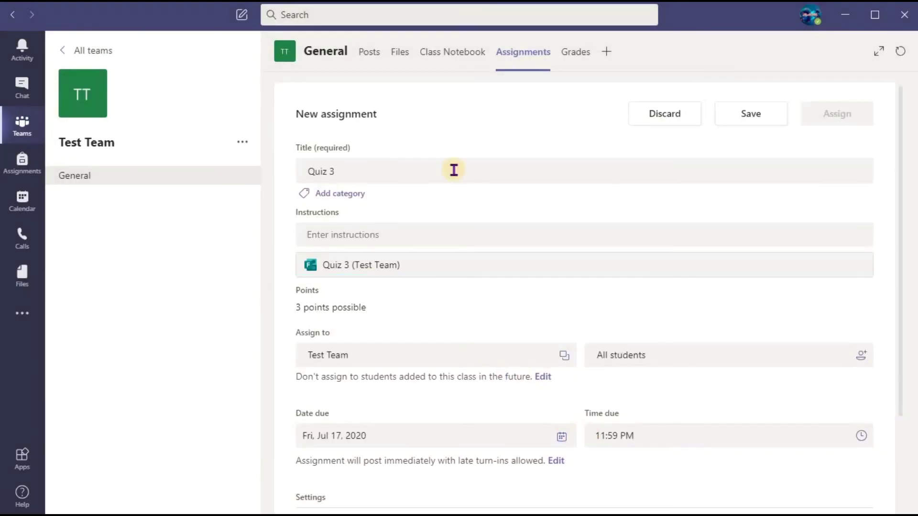
Enter "Time Allowed: 20 minutes" as the instructions and assign the quiz to the class with the preset due date and time.
{"action": "left_click", "coordinate": [388, 234]}
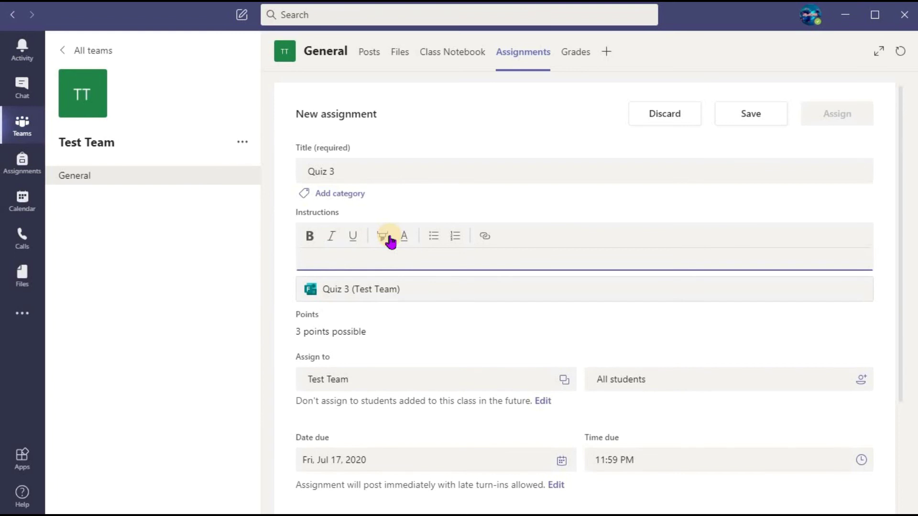
{"action": "type", "text": "Time Allowed: 20 minutes"}
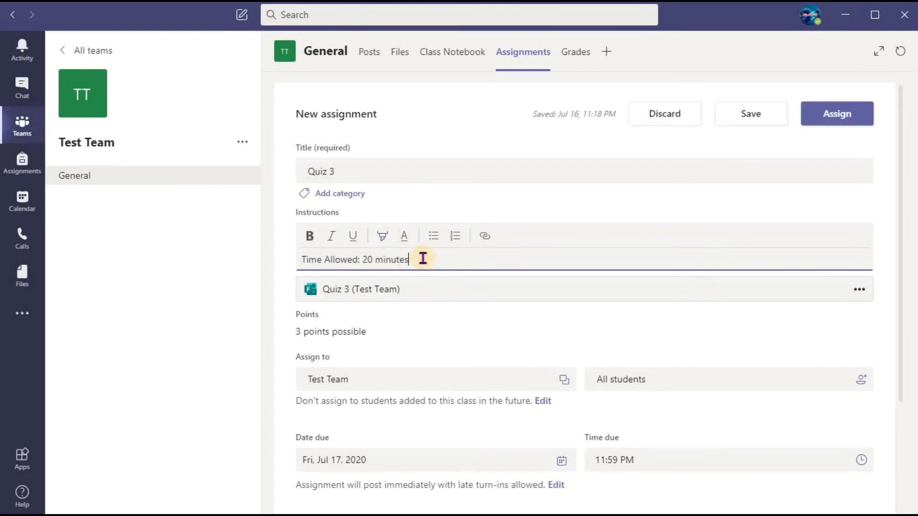
{"action": "scroll", "coordinate": [372, 351], "scroll_direction": "down", "scroll_amount": 1}
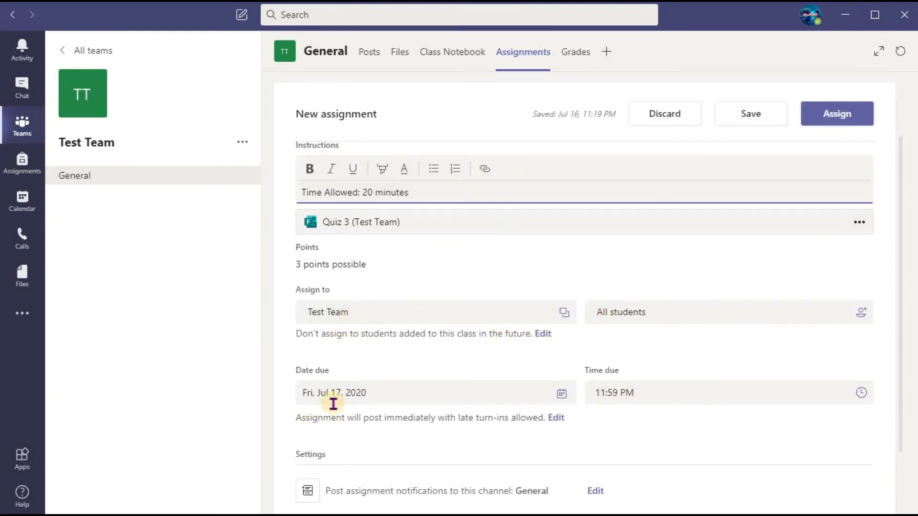
{"action": "left_click", "coordinate": [566, 393]}
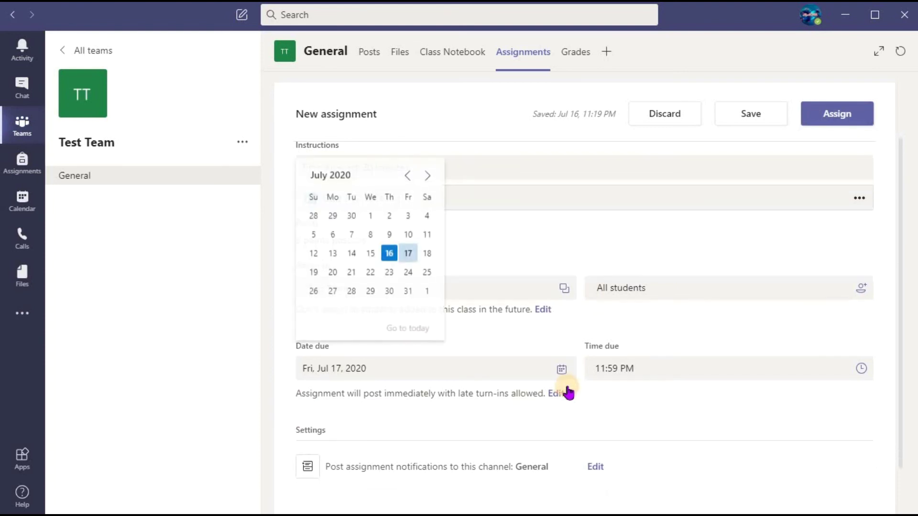
{"action": "left_click", "coordinate": [696, 369]}
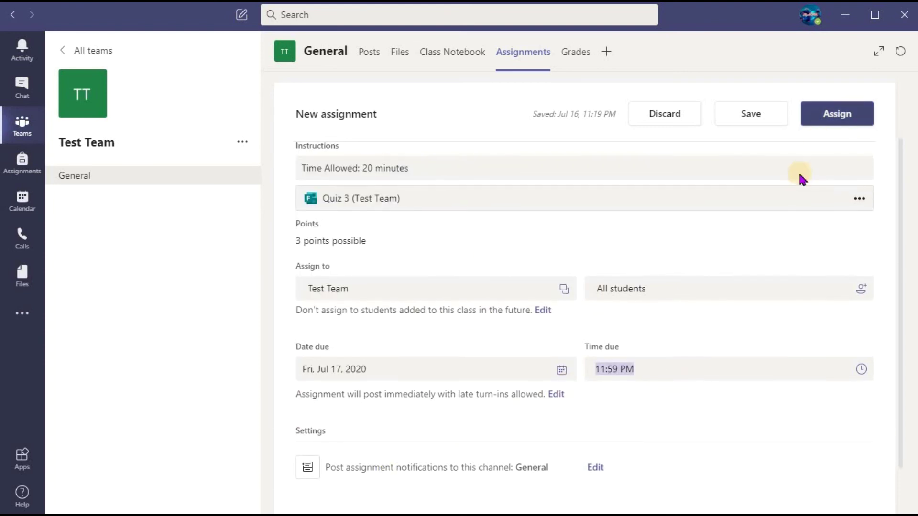
{"action": "scroll", "coordinate": [803, 179], "scroll_direction": "up", "scroll_amount": 2}
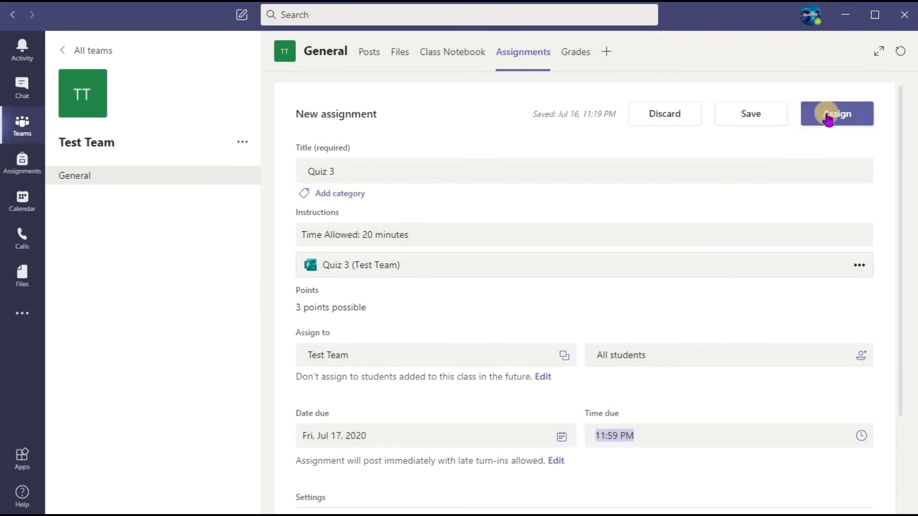
{"action": "left_click", "coordinate": [838, 120]}
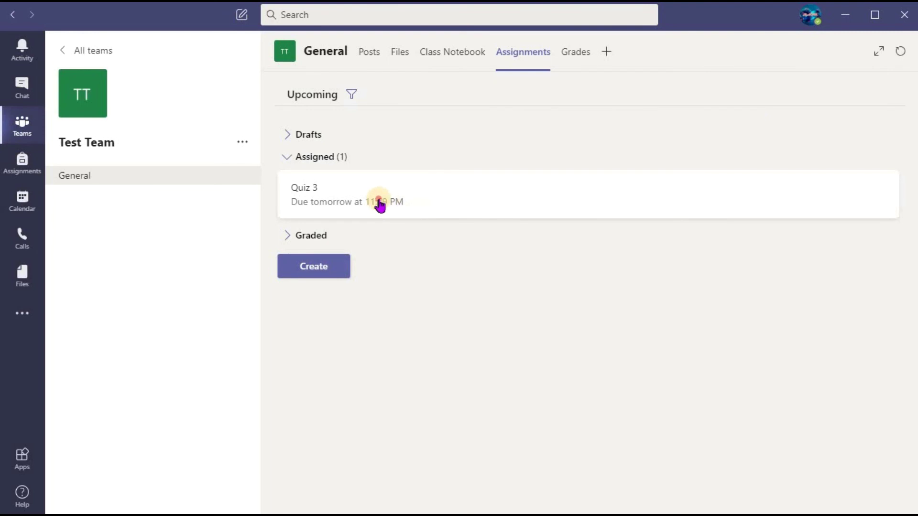
Open the assigned Quiz 3 in student view, examine its instructions and the form's questions, and close the form.
{"action": "left_click", "coordinate": [381, 203]}
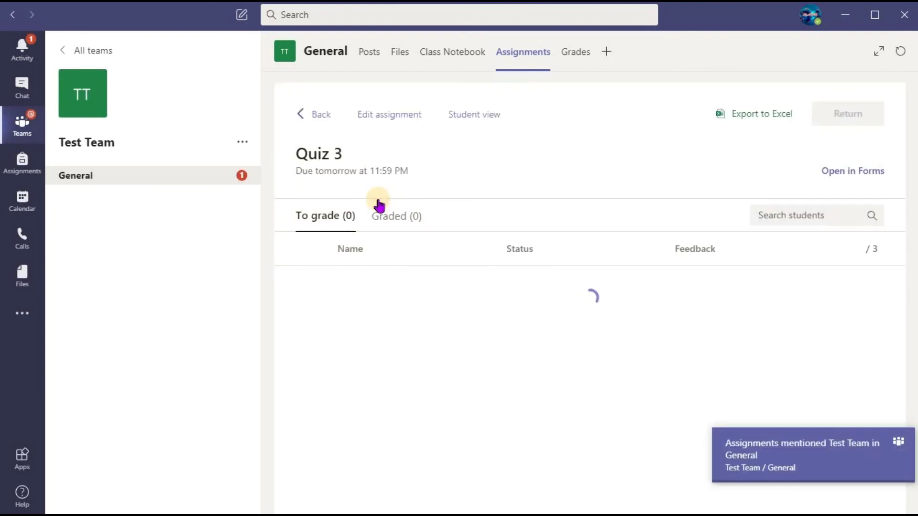
{"action": "left_click", "coordinate": [470, 117]}
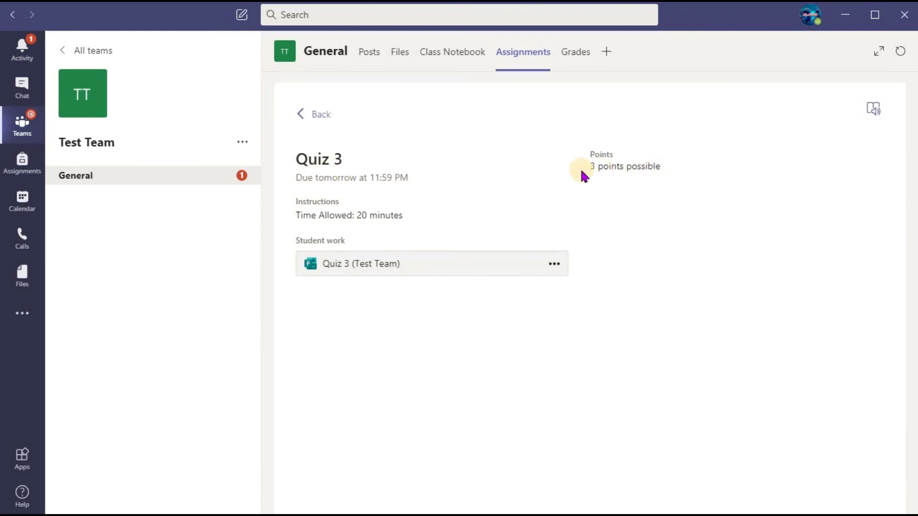
{"action": "left_click", "coordinate": [352, 273]}
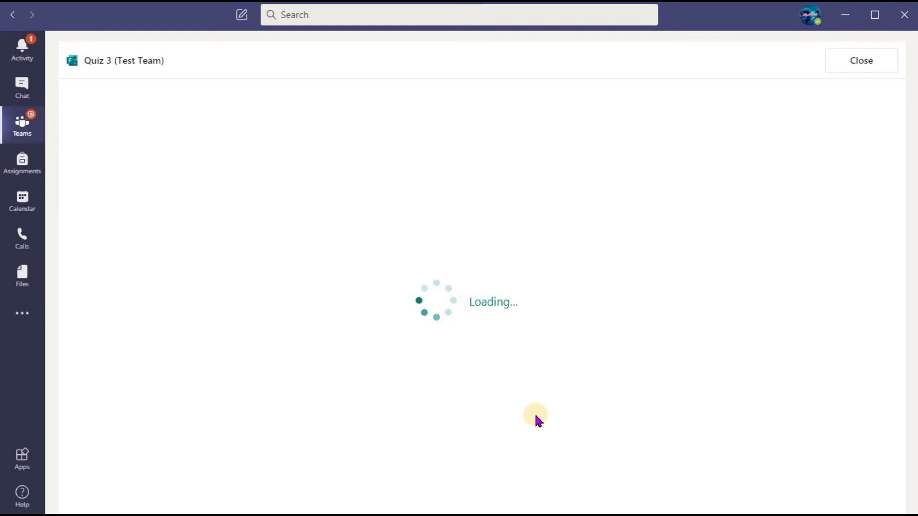
{"action": "scroll", "coordinate": [557, 420], "scroll_direction": "down", "scroll_amount": 10}
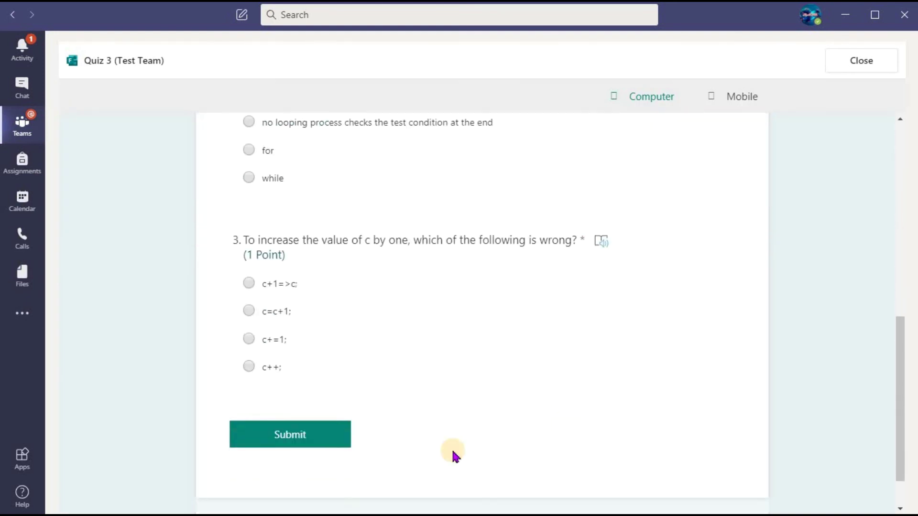
{"action": "left_click", "coordinate": [313, 388]}
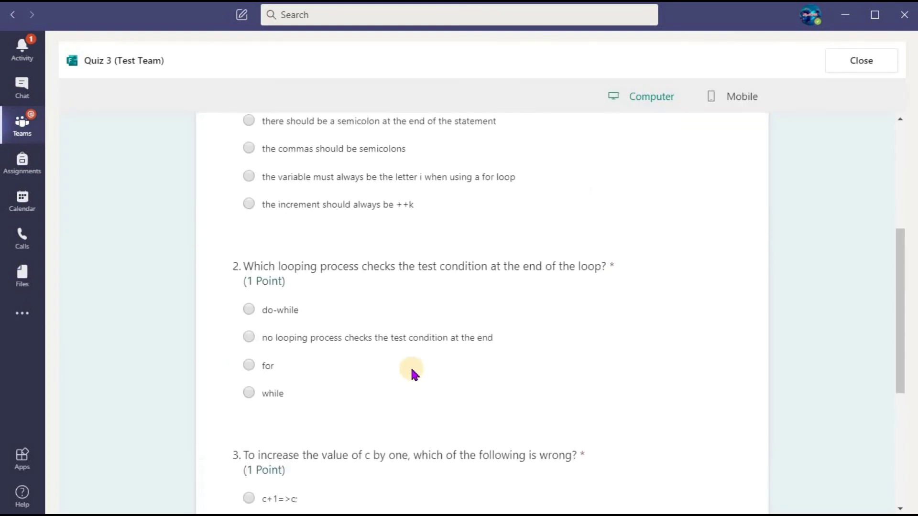
{"action": "left_click", "coordinate": [850, 70]}
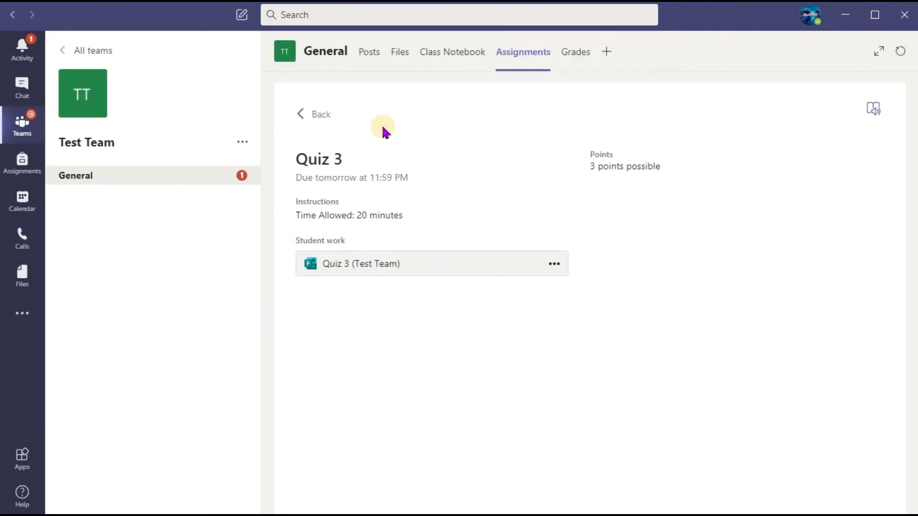